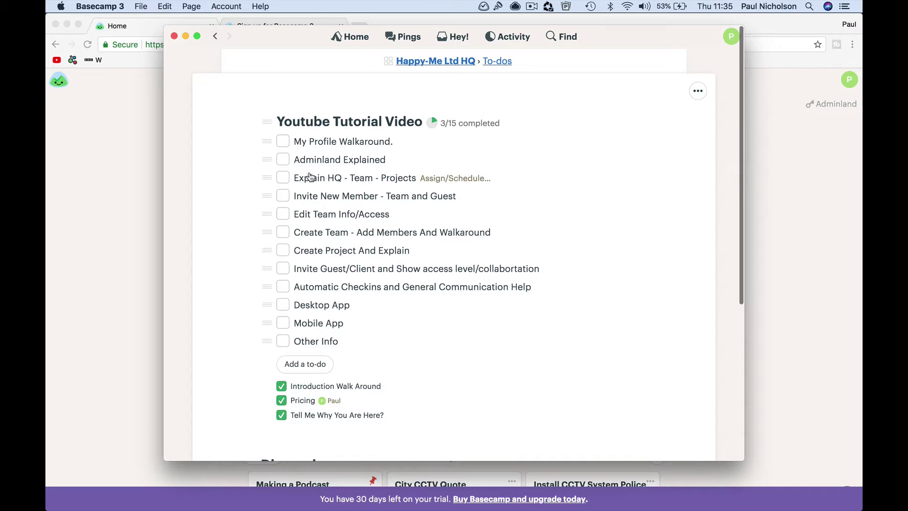
- Switch to Basecamp in Chrome, open the personal profile settings and enter the short bio "Happy-Me Ltd. Founder 2008"
left_click(114, 282)
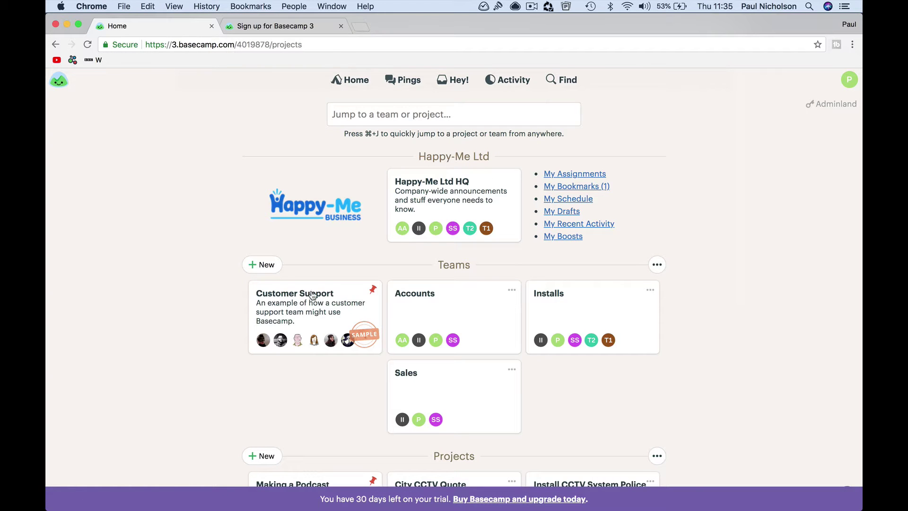
left_click(840, 87)
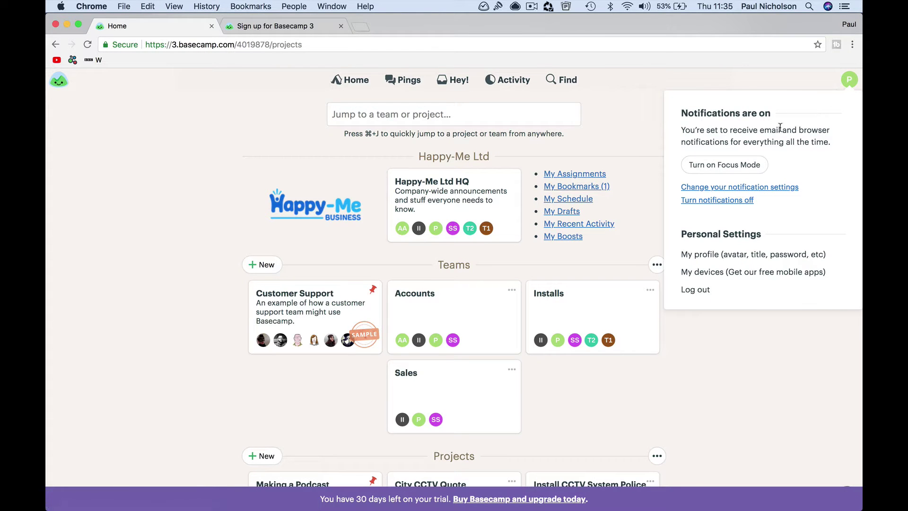
left_click(698, 256)
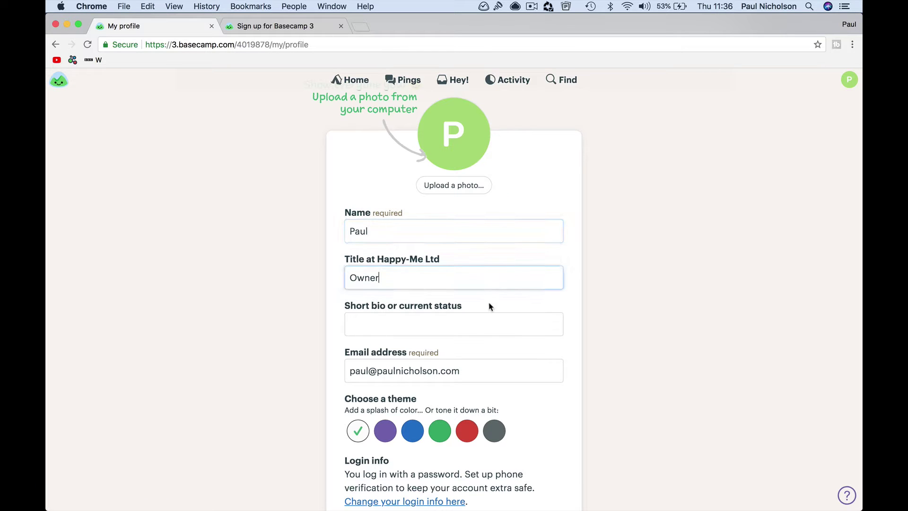
left_click(504, 328)
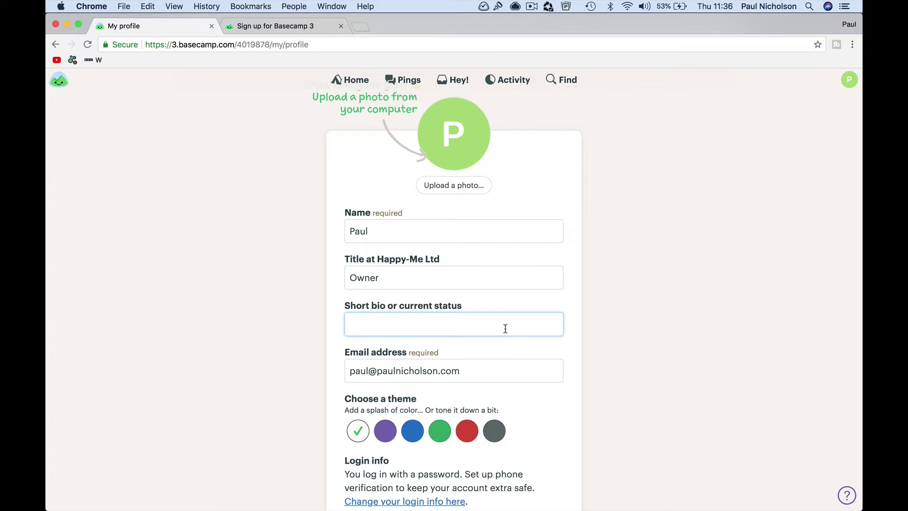
type("Happy-Me Ltd. Founder 200")
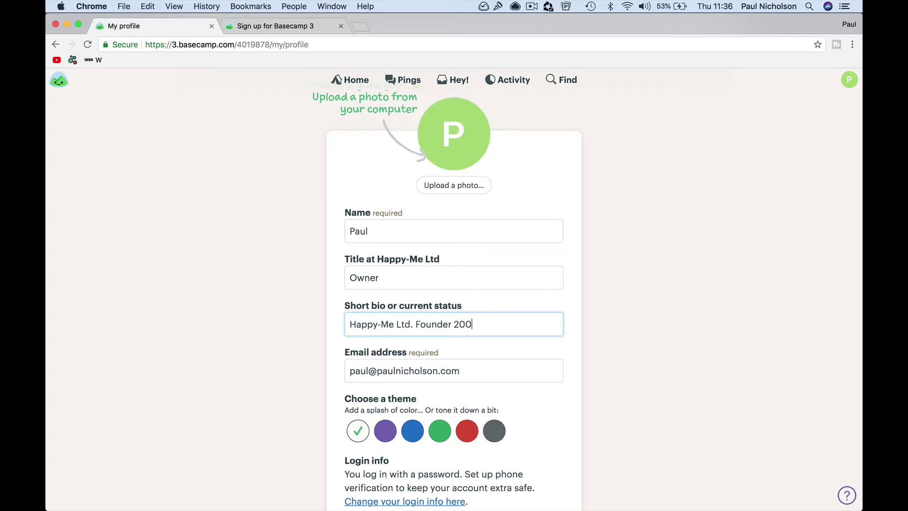
type("8")
- Try the purple, green and red profile themes and settle on the blue theme
scroll(580, 365, "down", 5)
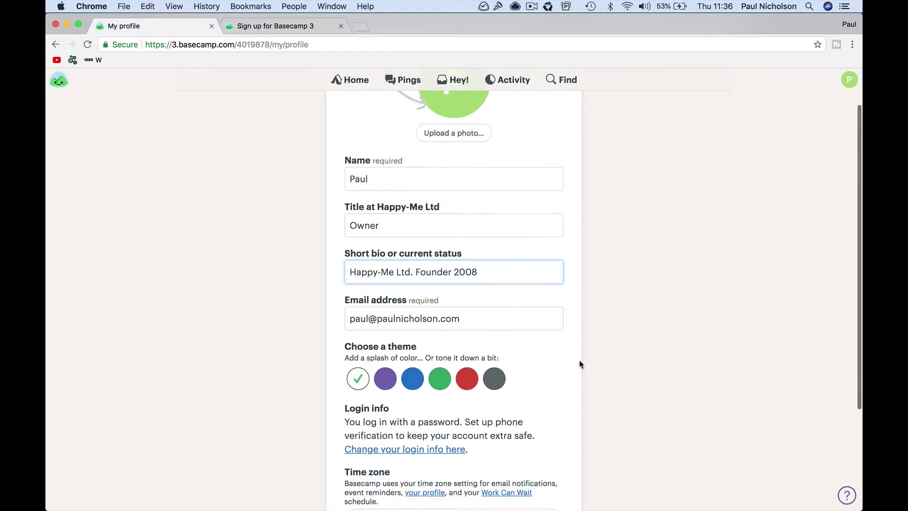
scroll(426, 307, "up", 4)
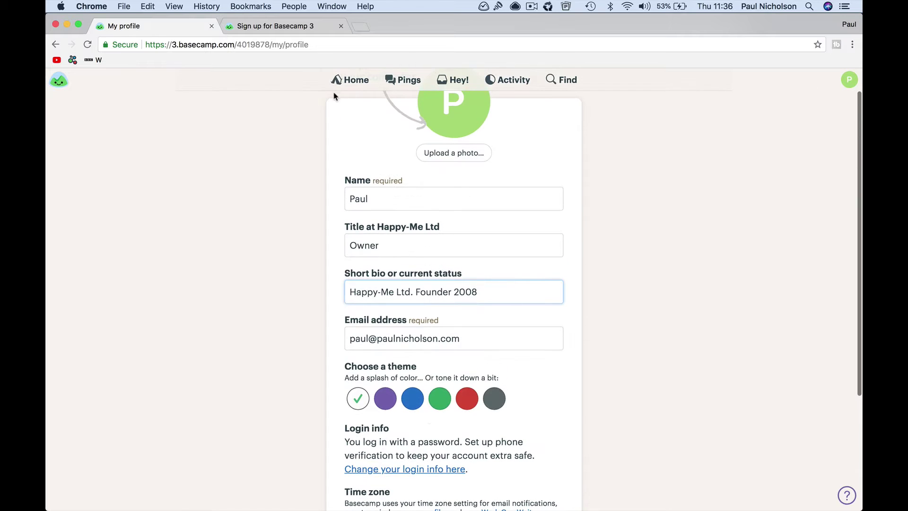
left_click(386, 398)
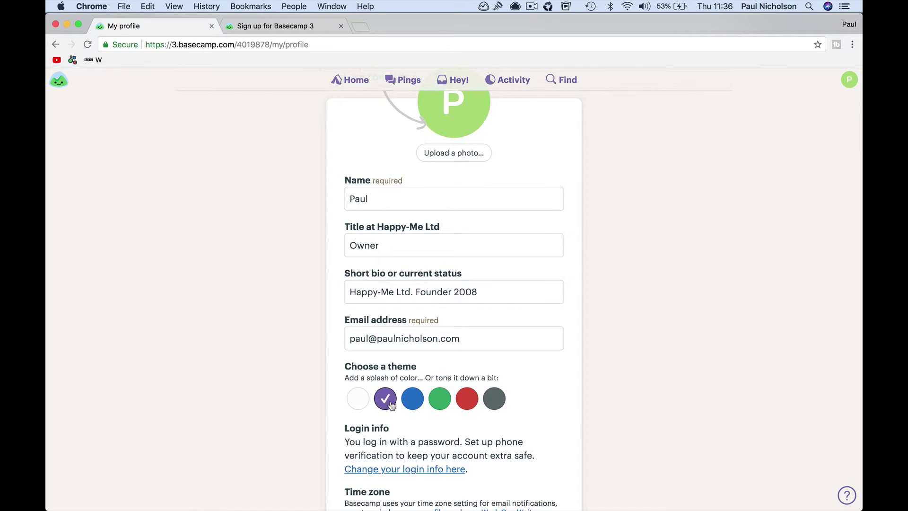
left_click(412, 398)
left_click(438, 404)
left_click(471, 401)
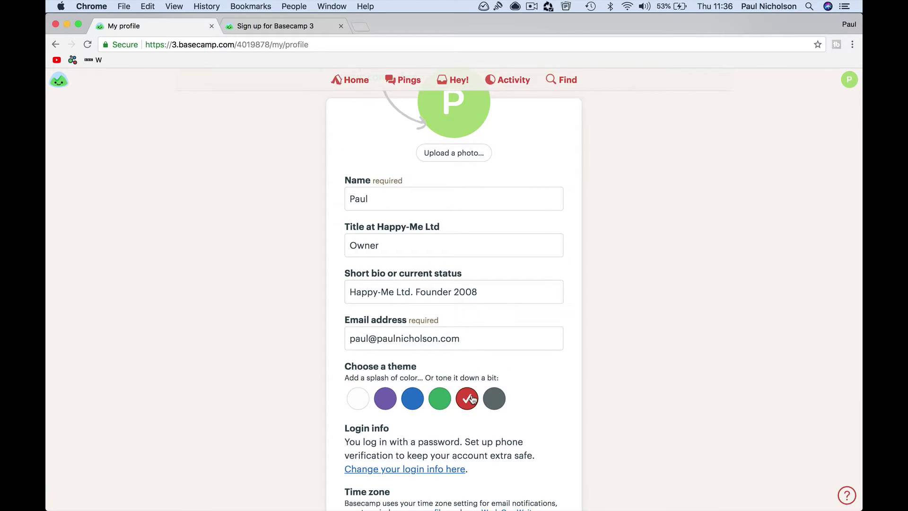
left_click(418, 402)
- Upload the portrait photo with the blue cap and red shirt from the website images folder as the profile picture
scroll(423, 420, "down", 6)
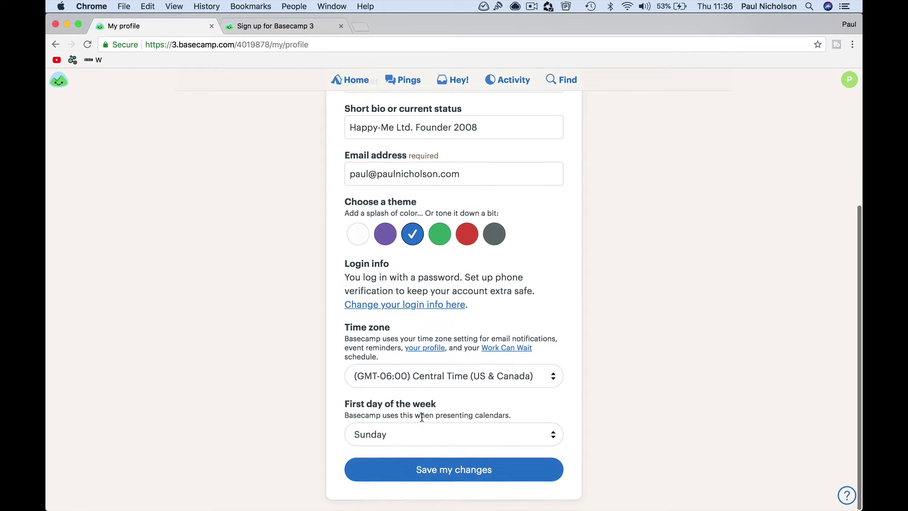
scroll(426, 312, "up", 7)
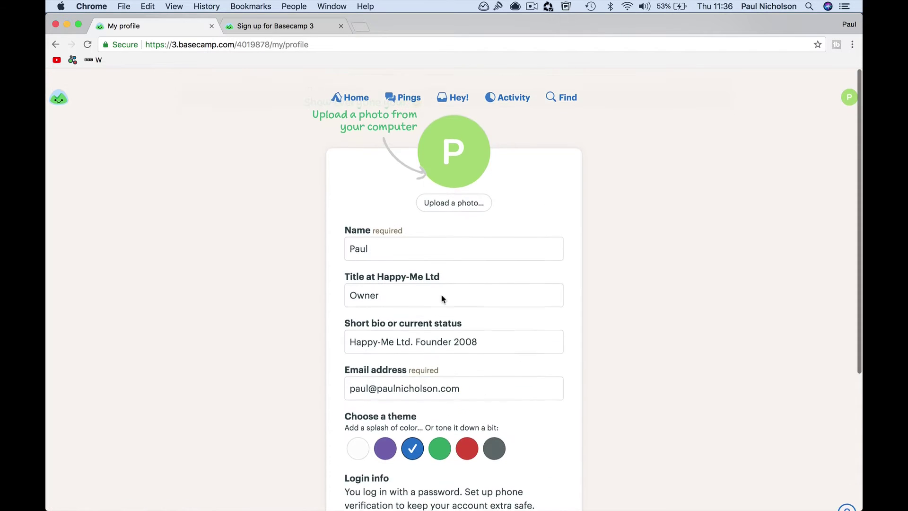
left_click(459, 219)
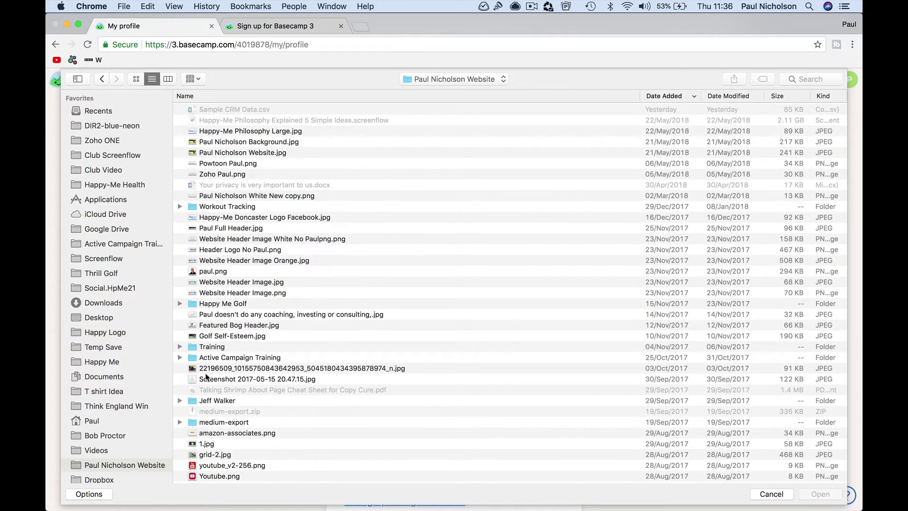
scroll(242, 400, "down", 15)
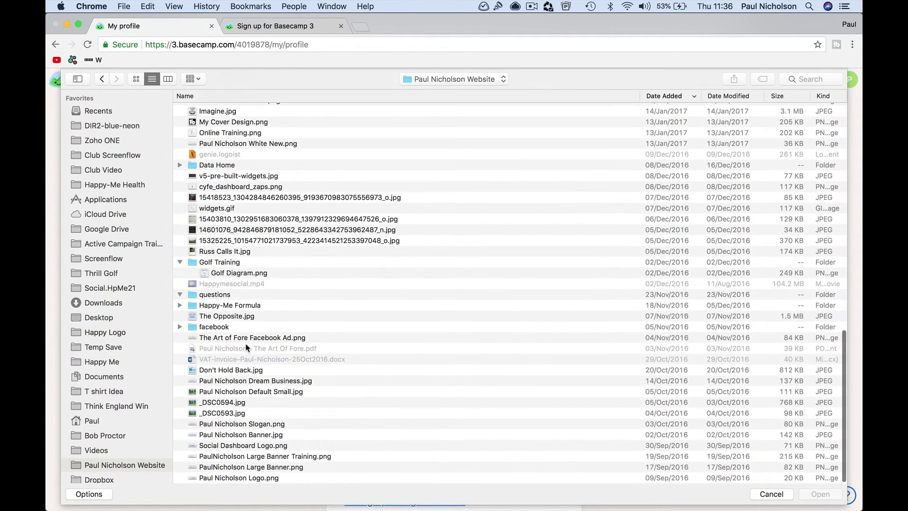
scroll(246, 347, "up", 10)
double_click(252, 308)
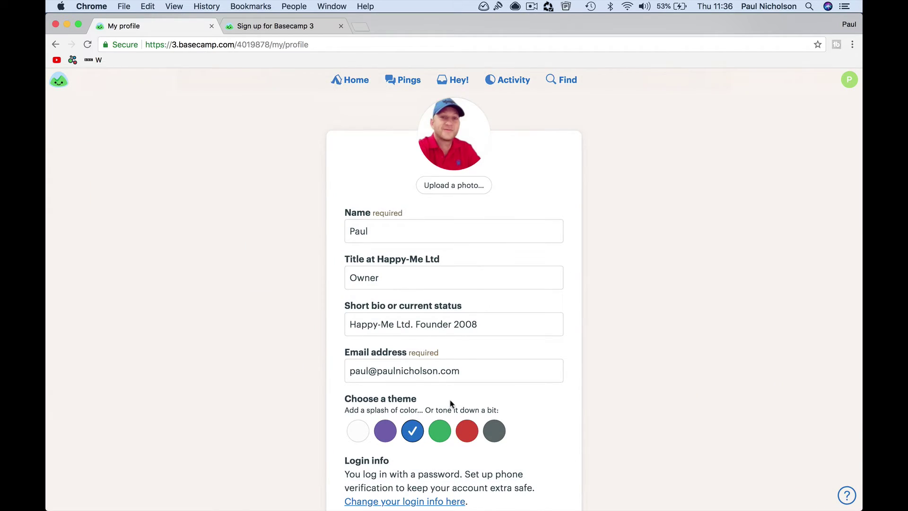
- Set the profile's time zone to (GMT+00:00) London
scroll(450, 403, "down", 5)
left_click(509, 376)
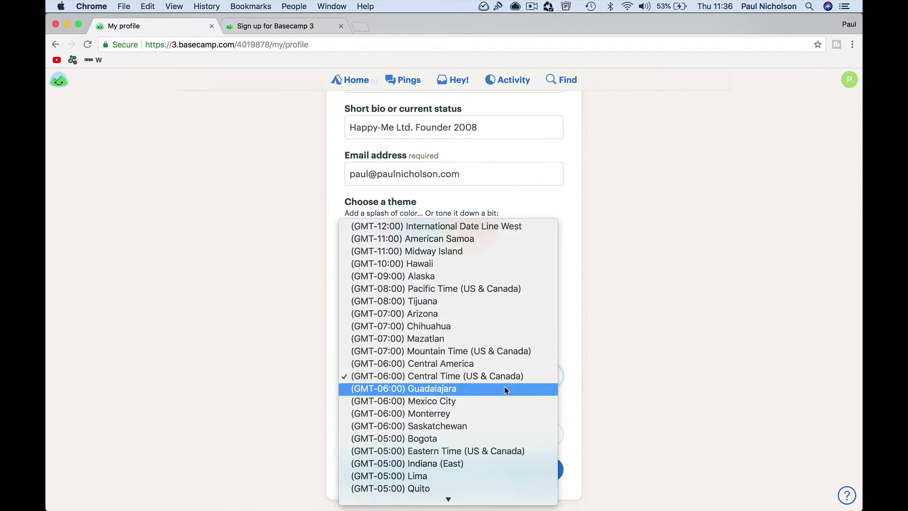
scroll(501, 386, "down", 10)
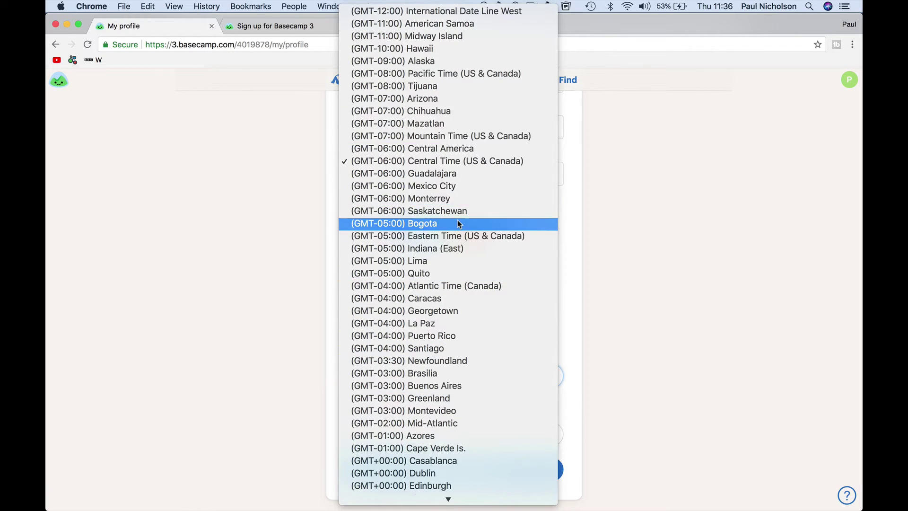
scroll(458, 220, "down", 5)
left_click(461, 336)
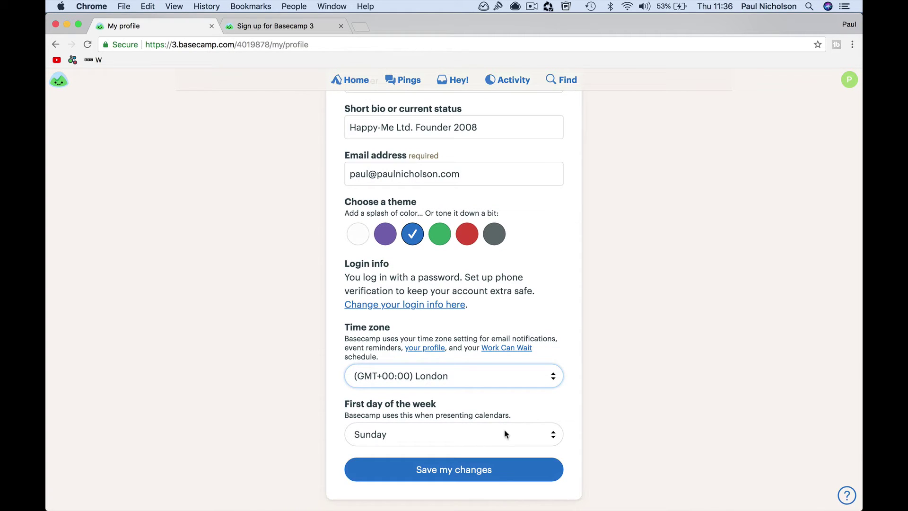
- Set the first day of the week to Monday and save the profile changes
left_click(523, 434)
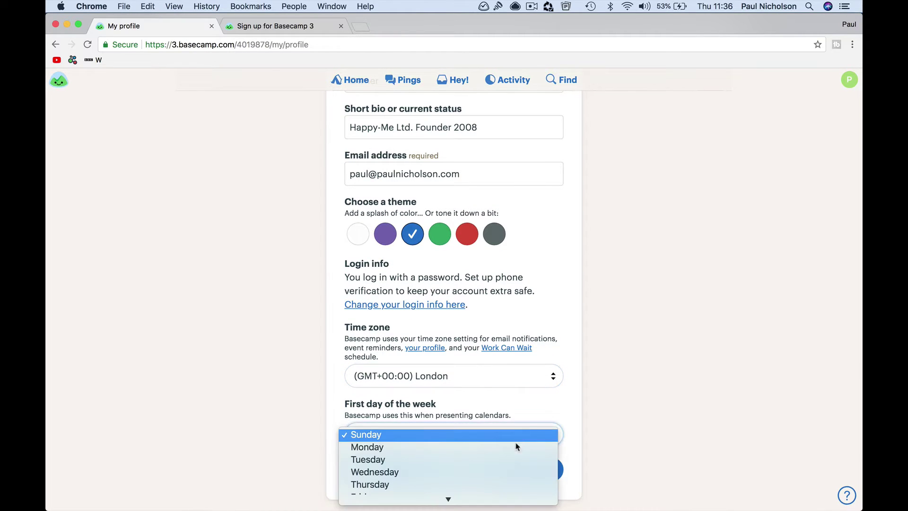
left_click(514, 445)
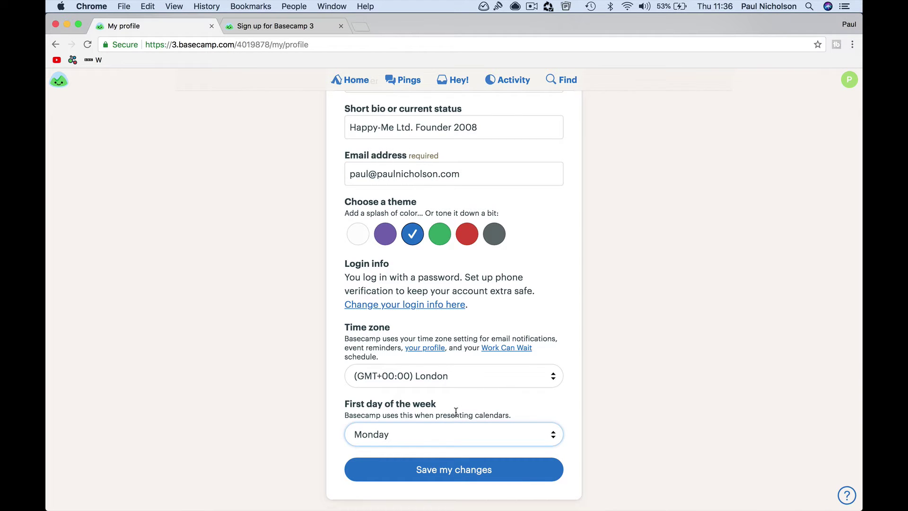
left_click(442, 470)
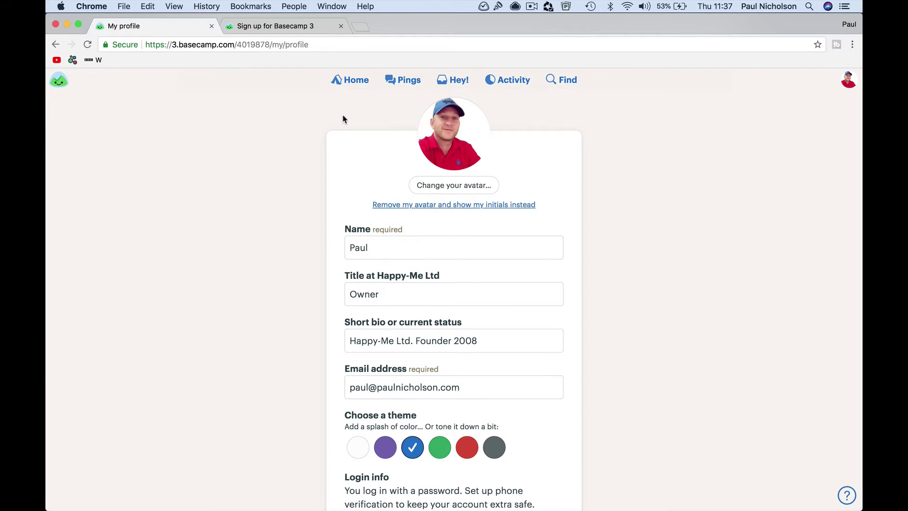
scroll(344, 116, "down", 5)
scroll(345, 116, "up", 5)
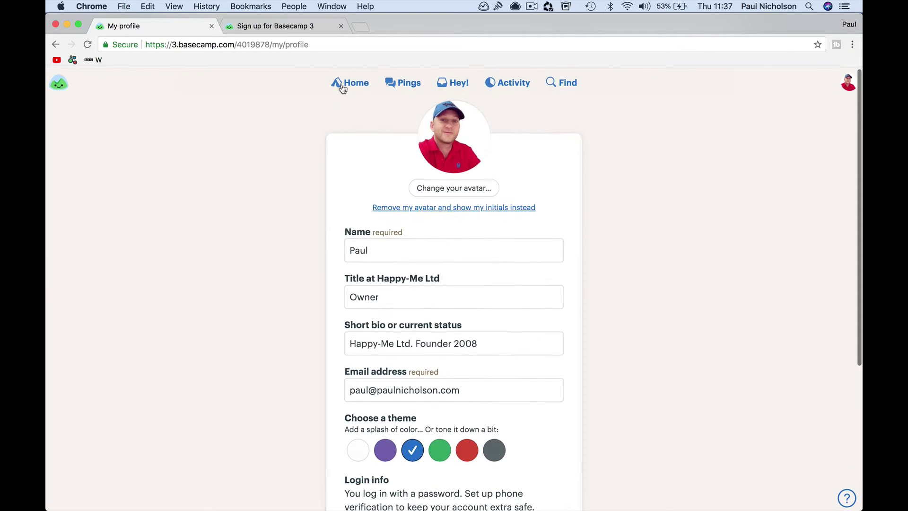
- From the home page, review the personal assignments, the tasks assigned to others and the bookmarks
left_click(339, 82)
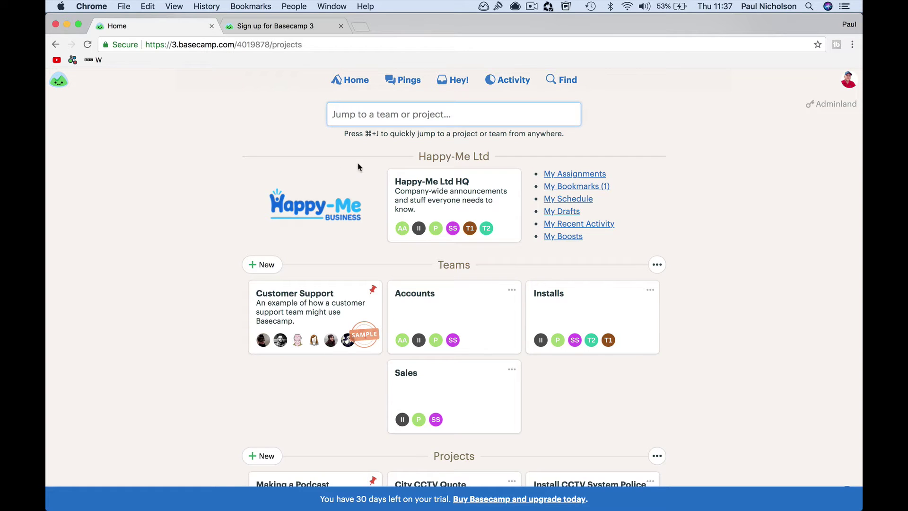
left_click(578, 174)
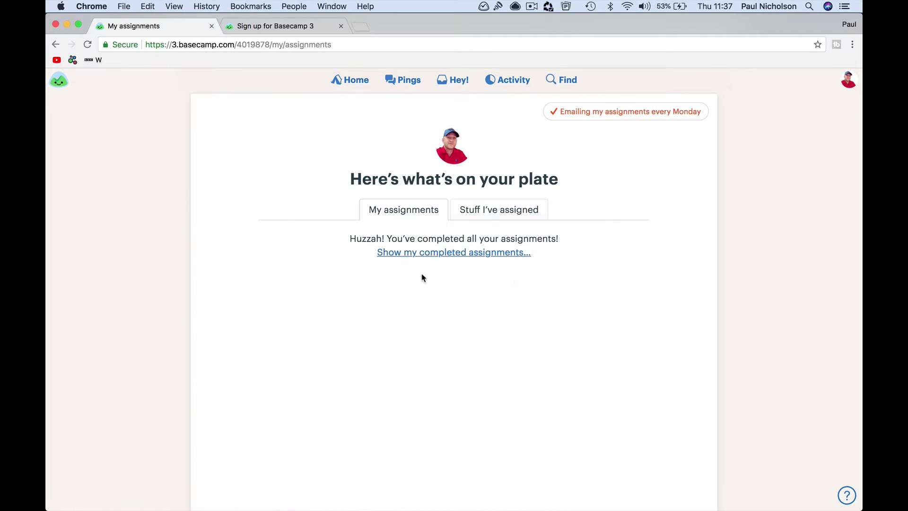
left_click(522, 210)
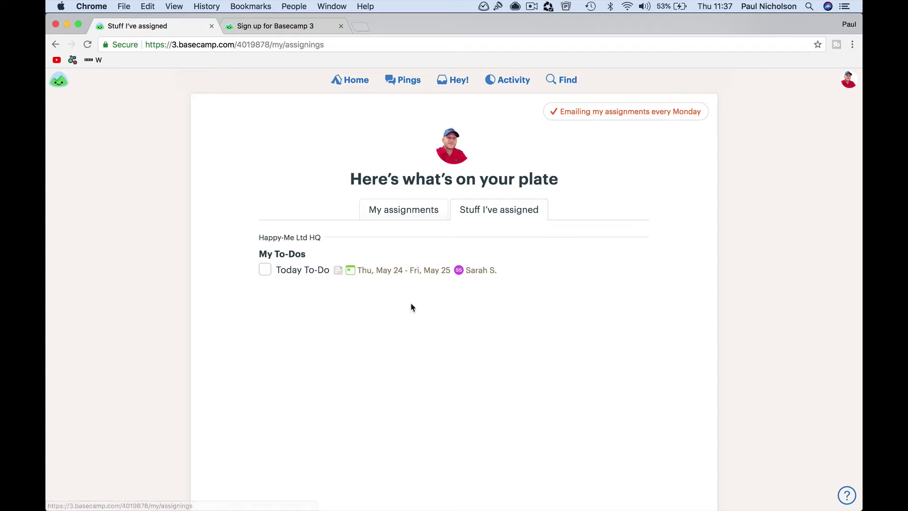
left_click(419, 208)
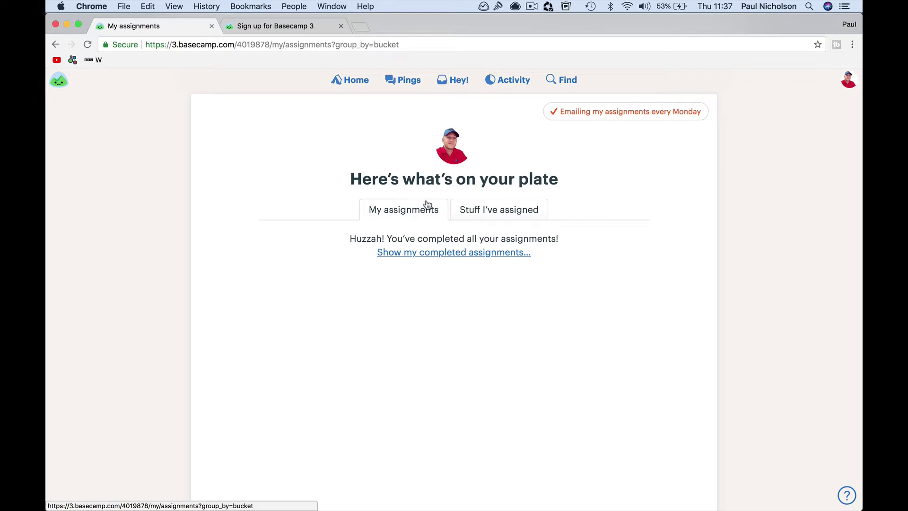
left_click(338, 82)
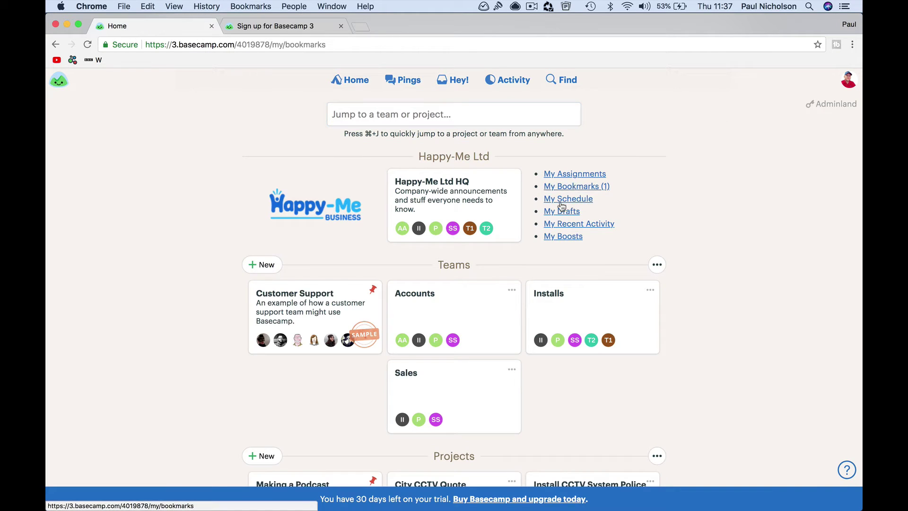
left_click(575, 187)
left_click(352, 81)
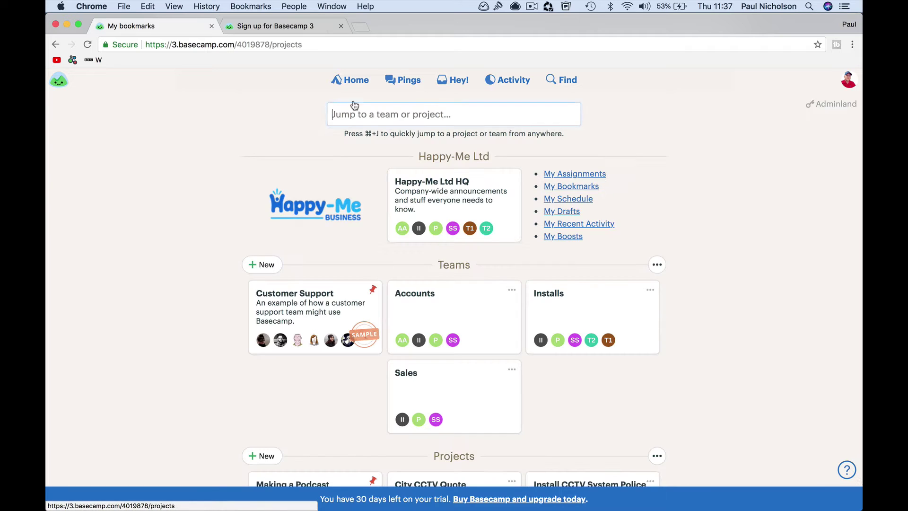
- Bookmark the message welcoming the new install manager on the Happy-Me Ltd HQ message board
left_click(444, 191)
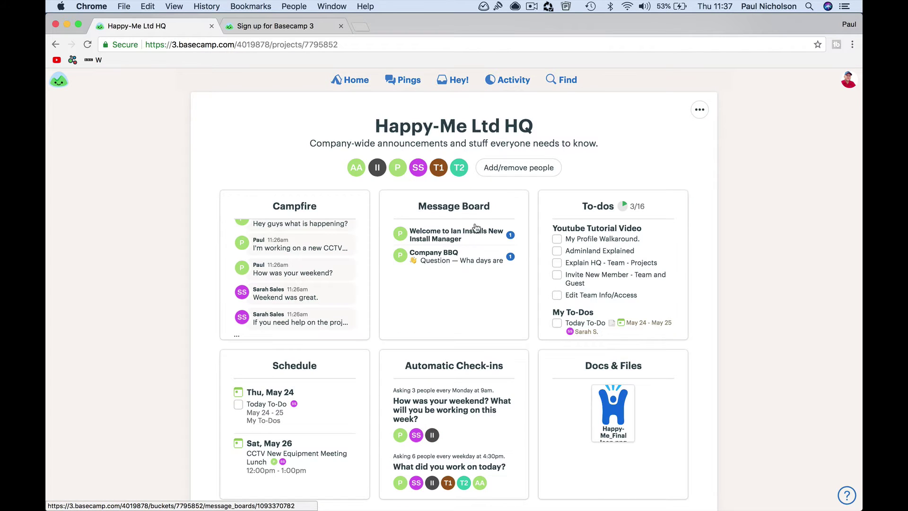
left_click(494, 286)
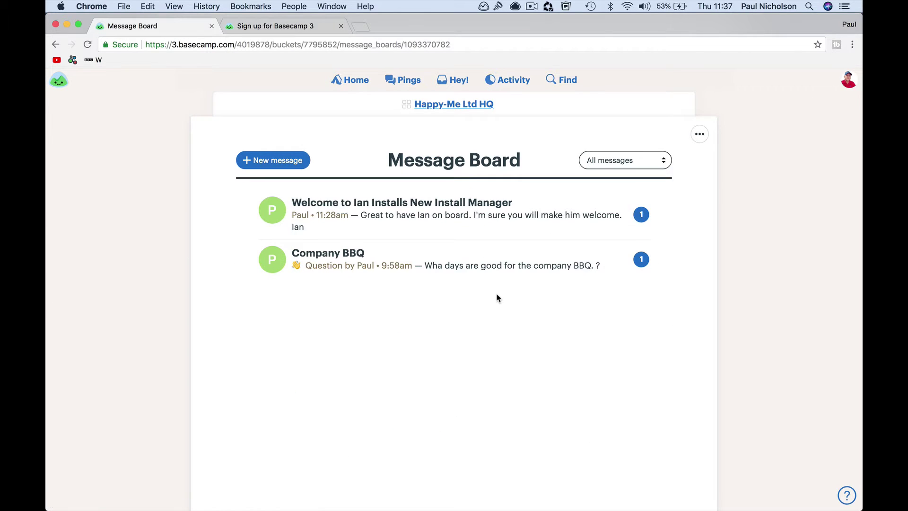
left_click(459, 205)
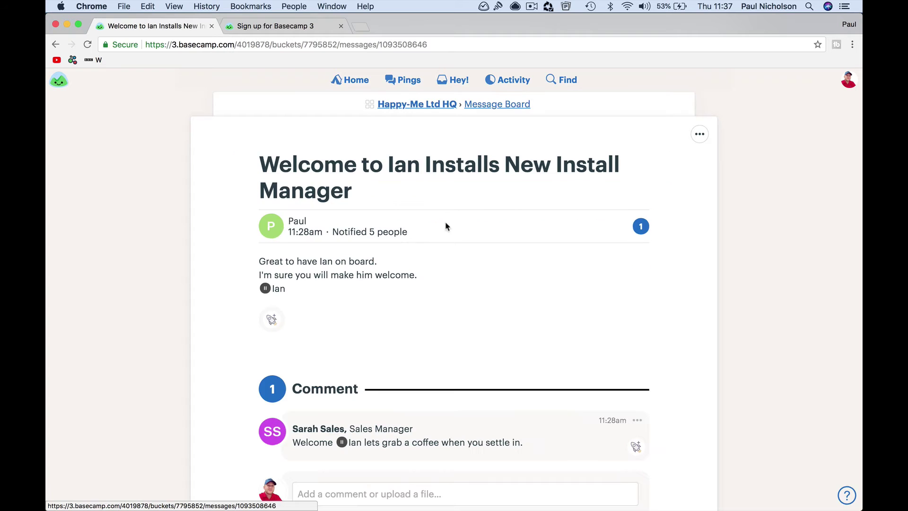
left_click(700, 134)
left_click(688, 261)
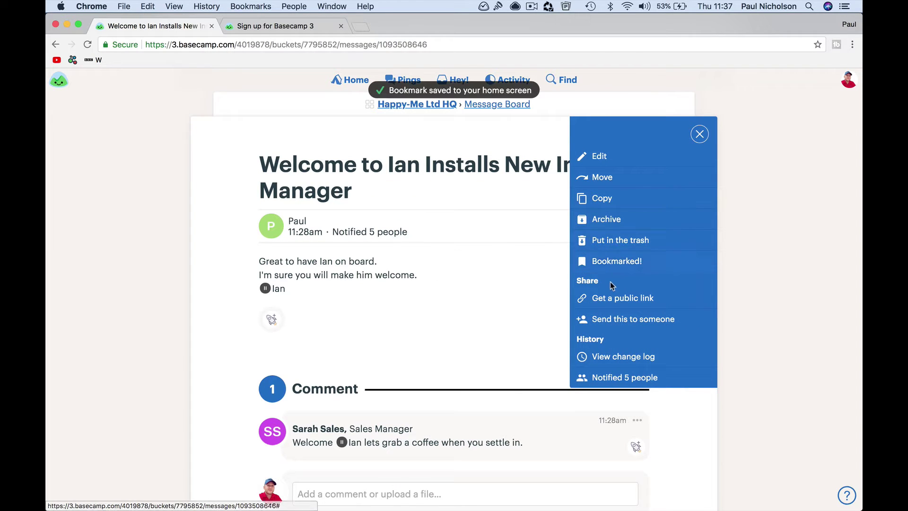
- Check the personal bookmarks list and the recent pings, and return to the home page
left_click(353, 80)
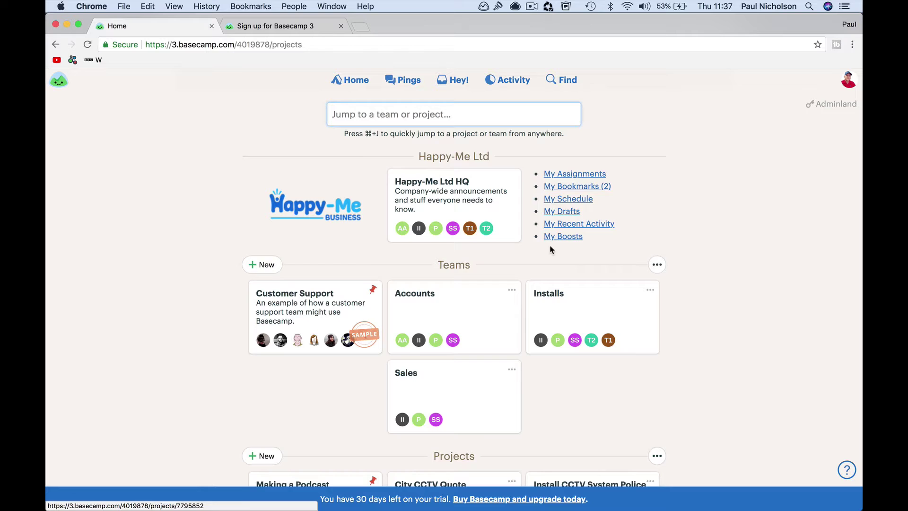
left_click(595, 186)
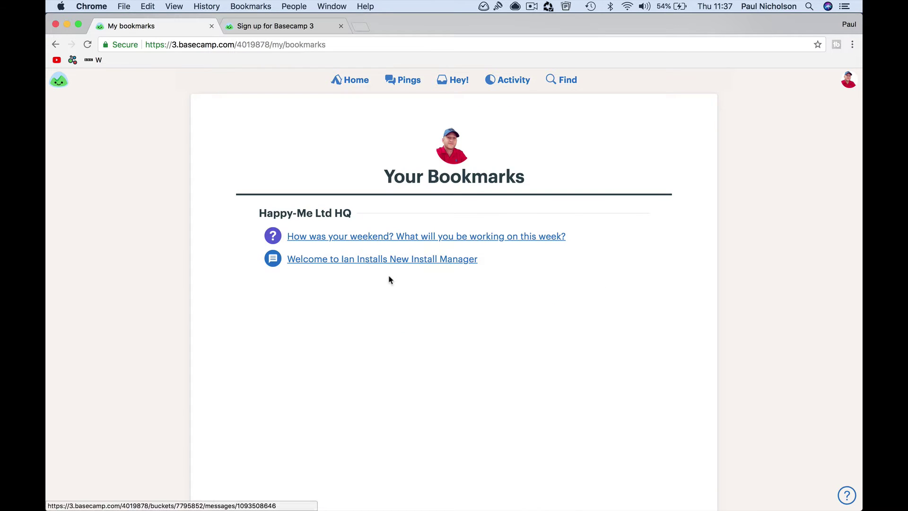
left_click(409, 81)
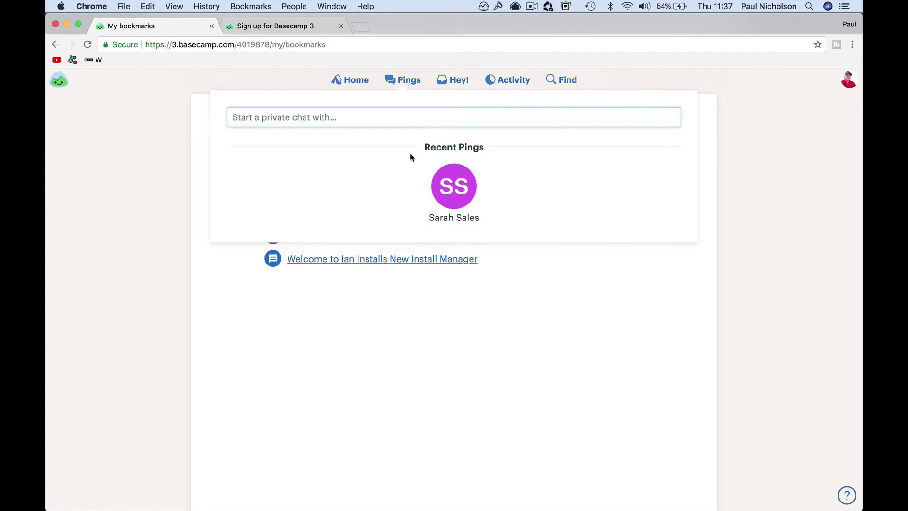
left_click(349, 82)
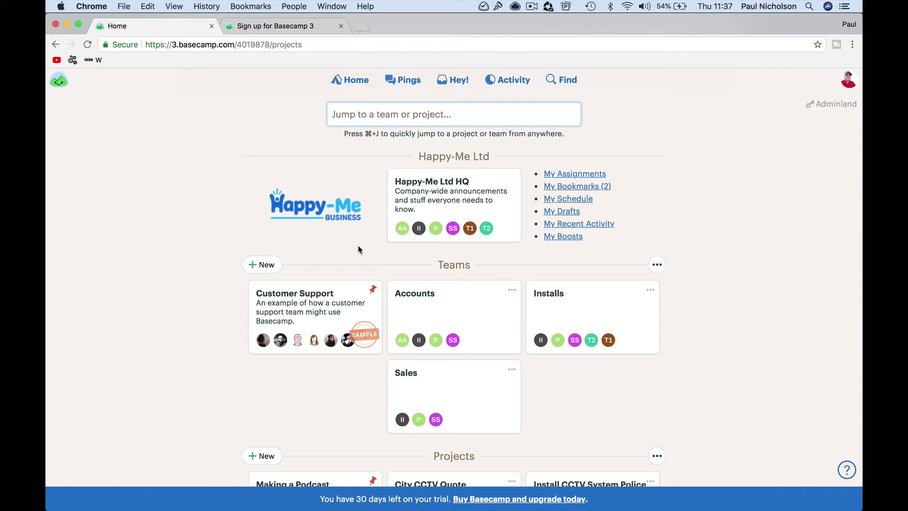
- Bookmark the Campfire chat of the Happy-Me Ltd HQ project
left_click(425, 179)
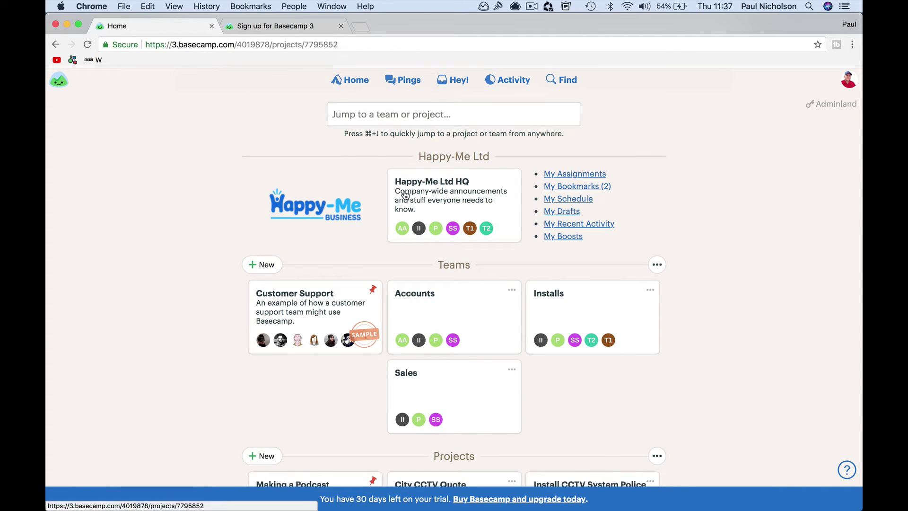
left_click(294, 208)
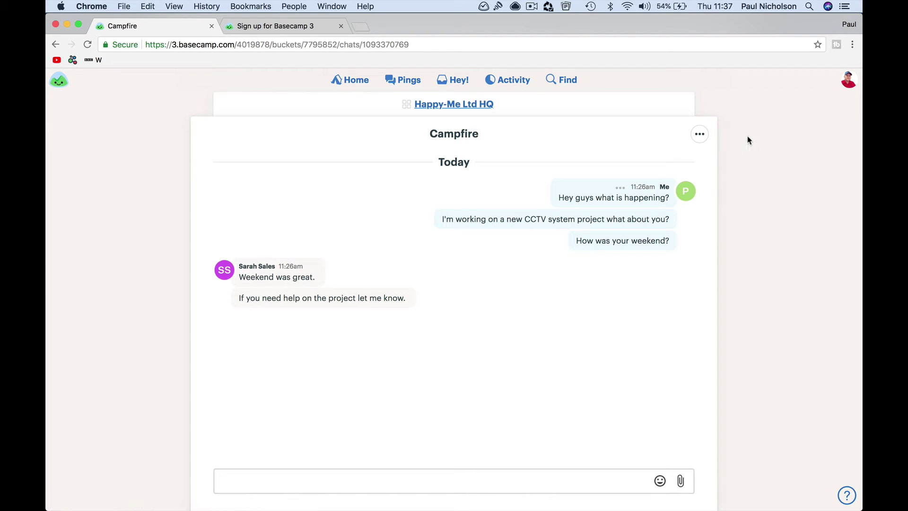
left_click(699, 134)
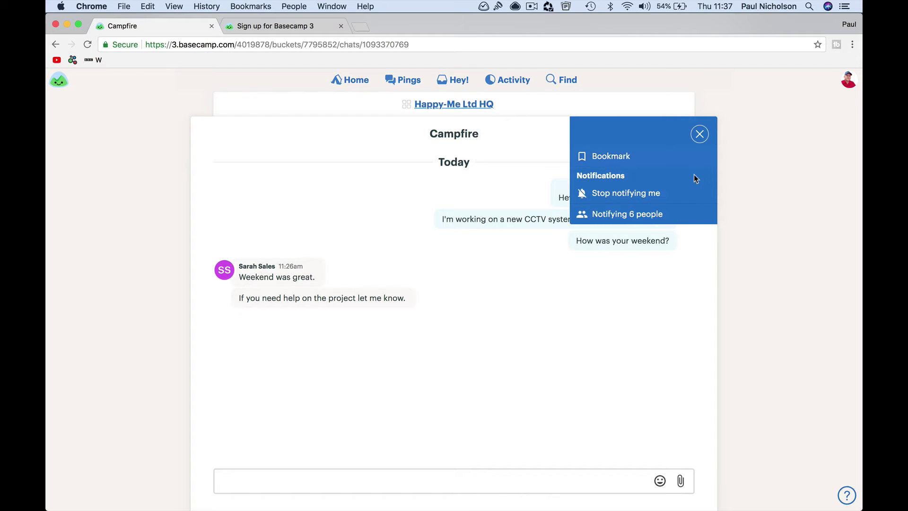
left_click(641, 156)
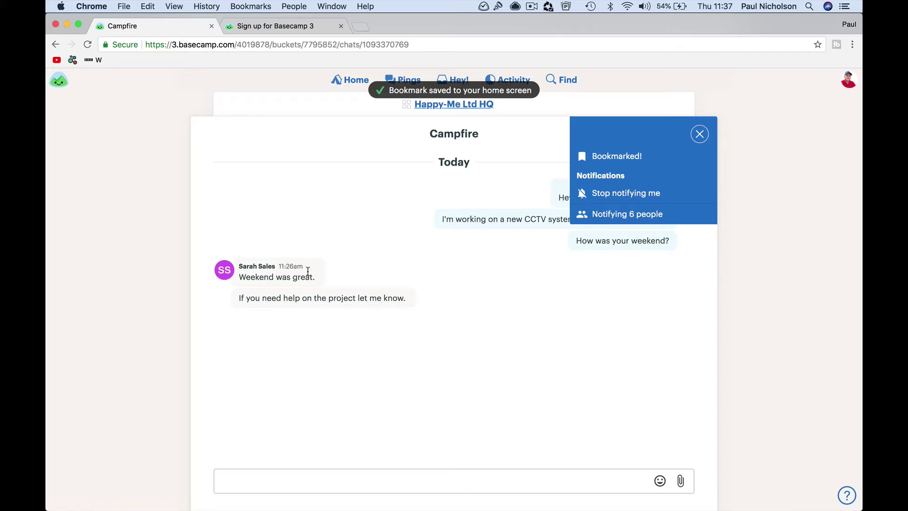
left_click(330, 375)
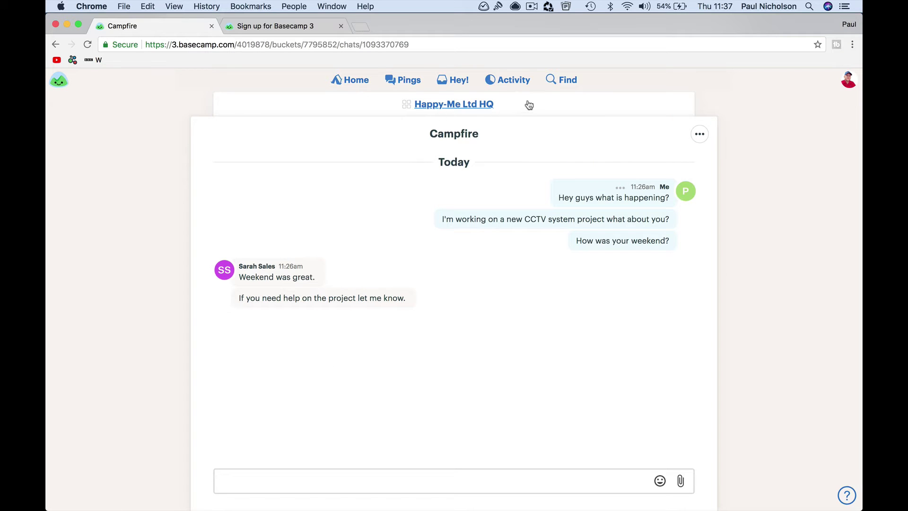
- Open the message welcoming the new install manager from the personal bookmarks and go to its comments
left_click(369, 82)
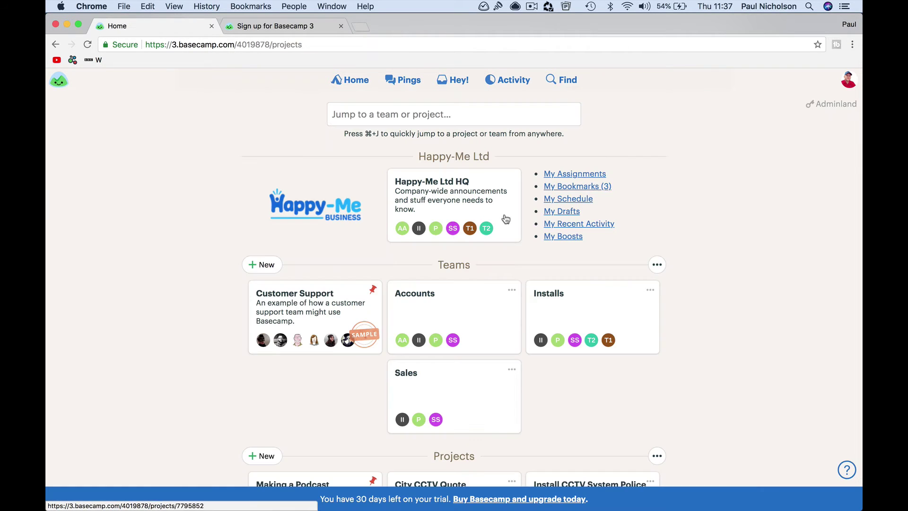
left_click(567, 198)
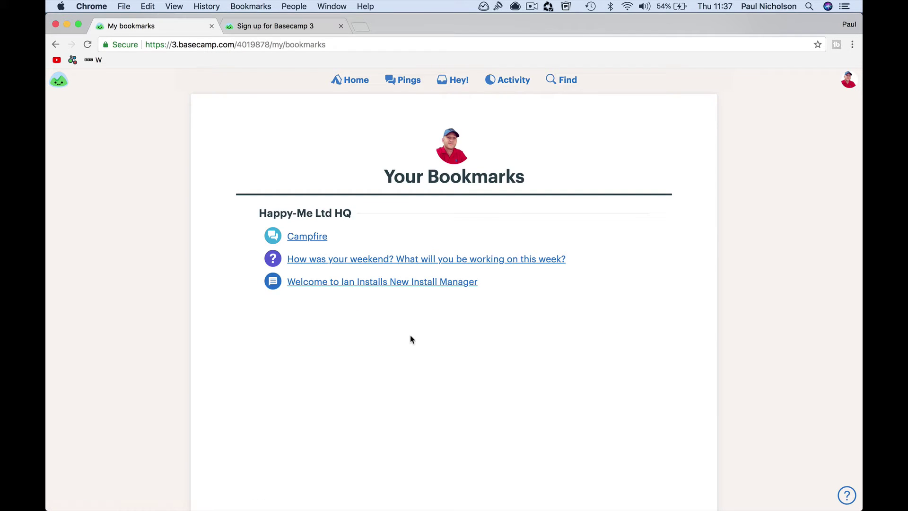
left_click(414, 283)
scroll(447, 340, "down", 5)
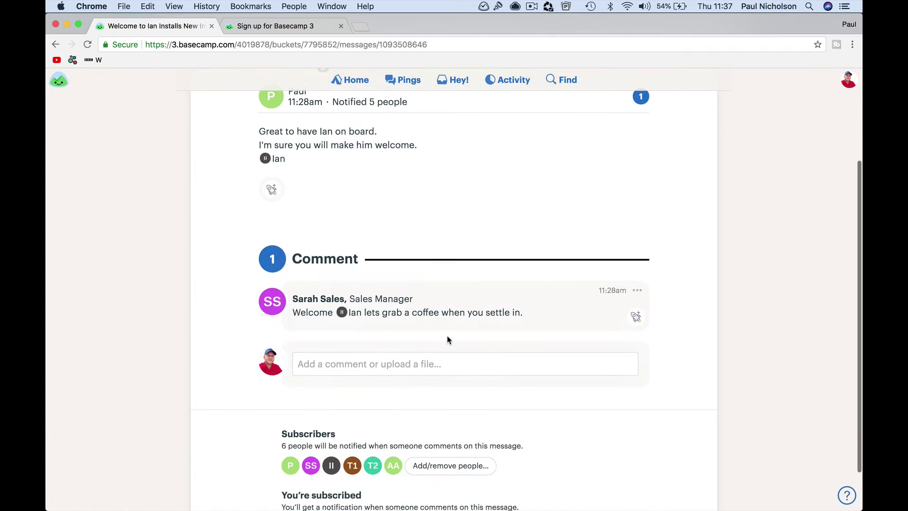
- Start a comment on the message with "Welcome", mentioning the install manager and, after a comma, the sales manager
left_click(422, 369)
type("W")
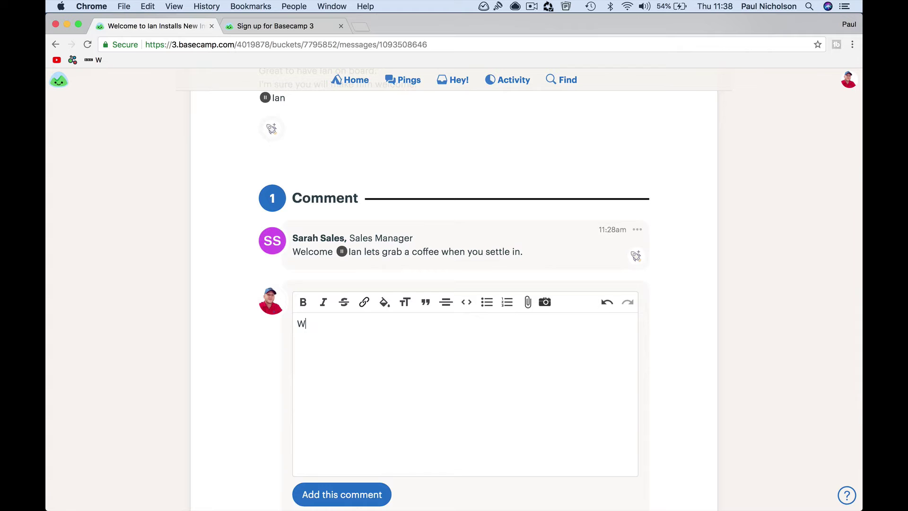
type("elcome @Ian")
key("Return")
type("@")
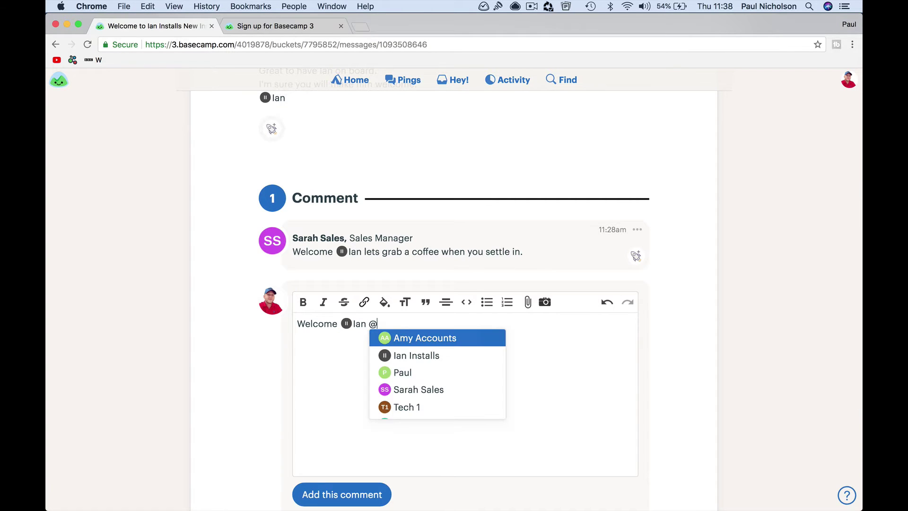
key("BackSpace")
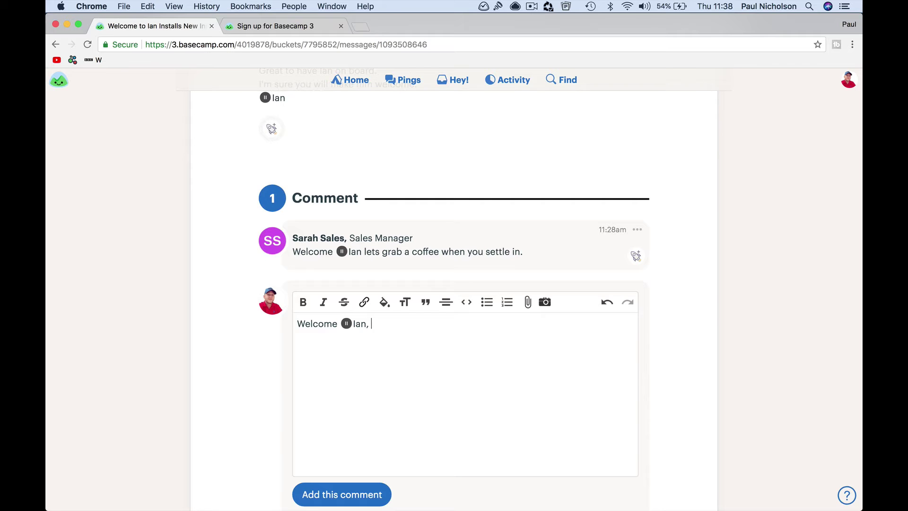
type("@S")
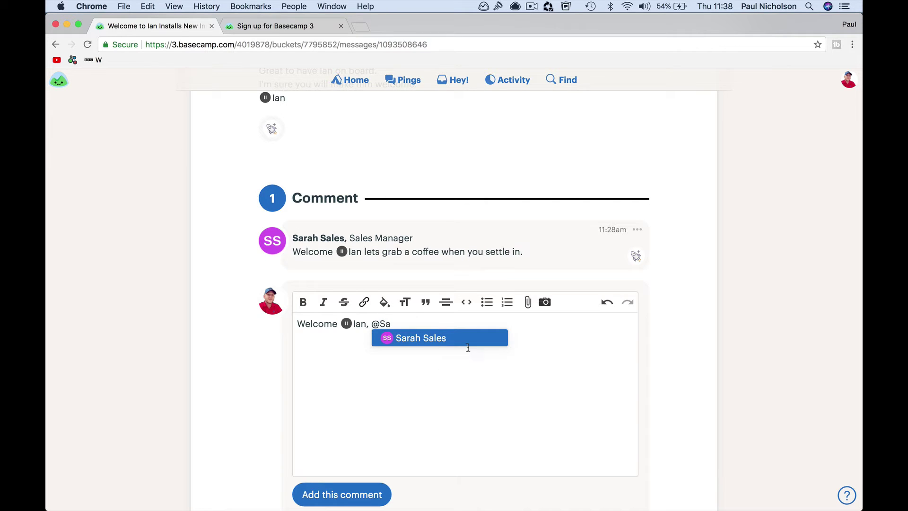
type("a")
key("Return")
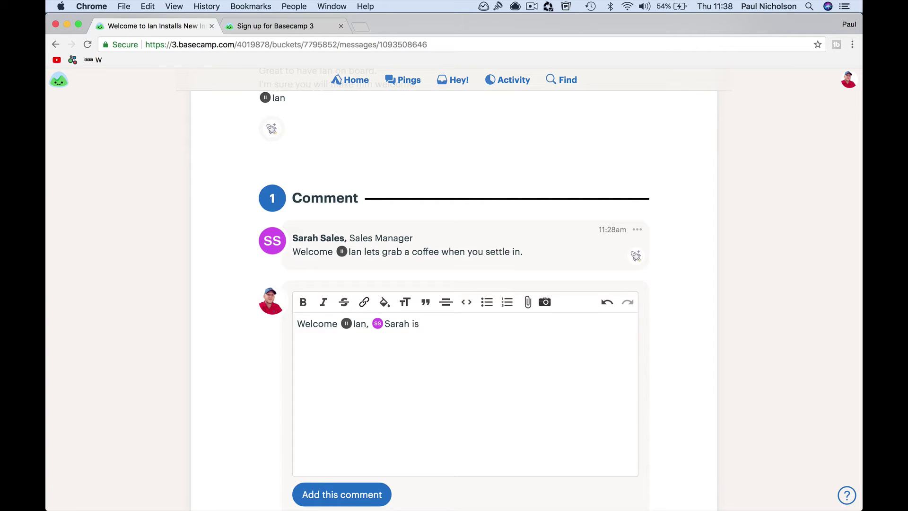
- Complete the comment with "is great for CCTV sales and new products. Knows a lot of connections :-)" and post it
type("is great for")
scroll(454, 284, "up", 1)
type("CCTV")
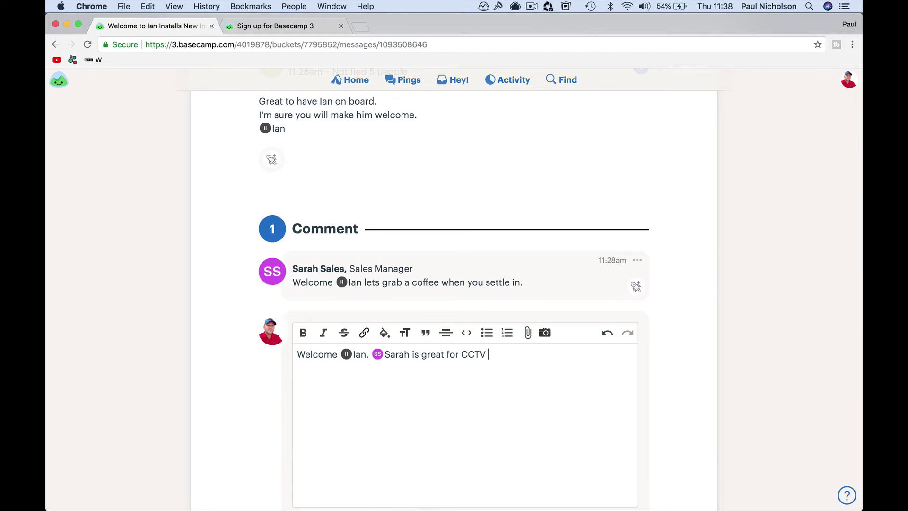
type(" sales and new products. KNo")
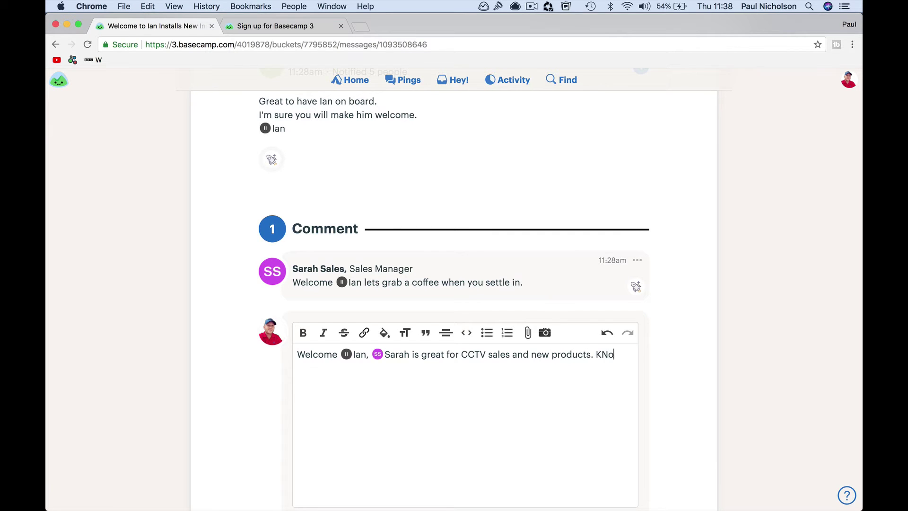
key("BackSpace")
key("BackSpace")
type("now")
type("s a lot of eop")
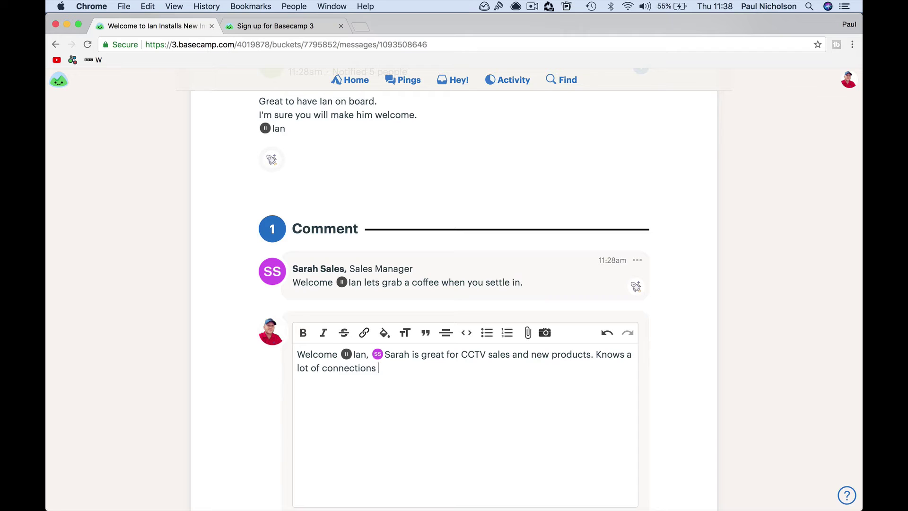
key("Return")
scroll(446, 353, "down", 5)
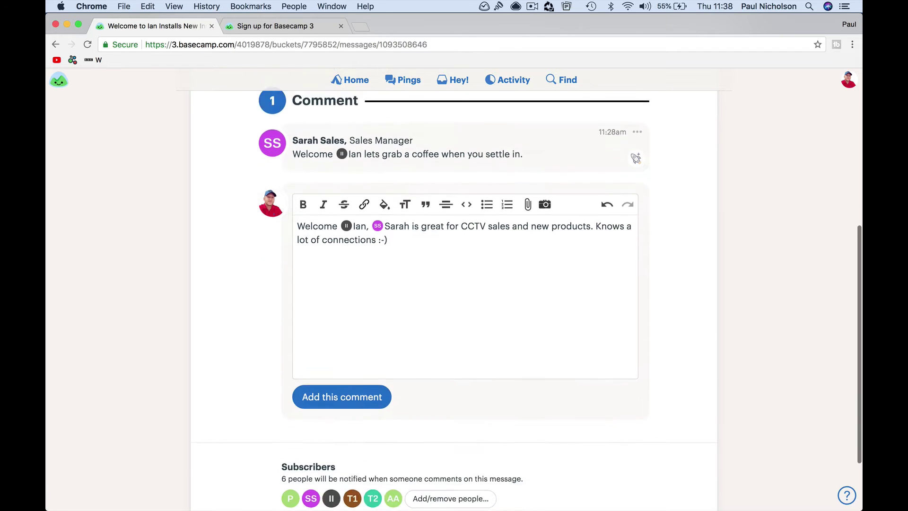
left_click(358, 350)
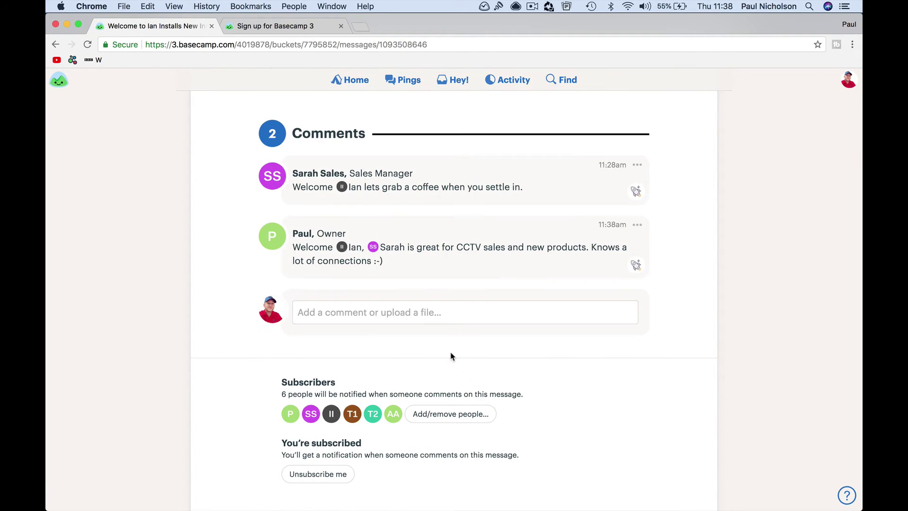
- Remove the bookmark from the message welcoming the new install manager
scroll(577, 126, "up", 5)
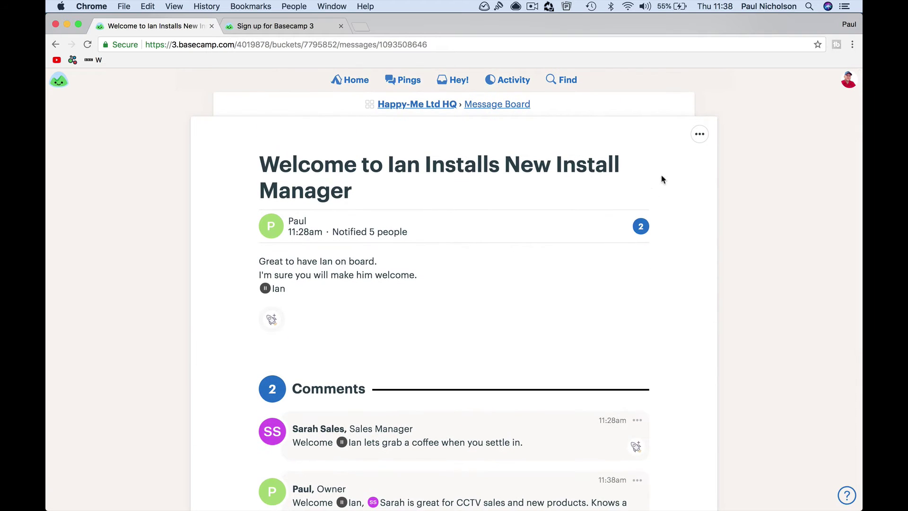
left_click(697, 135)
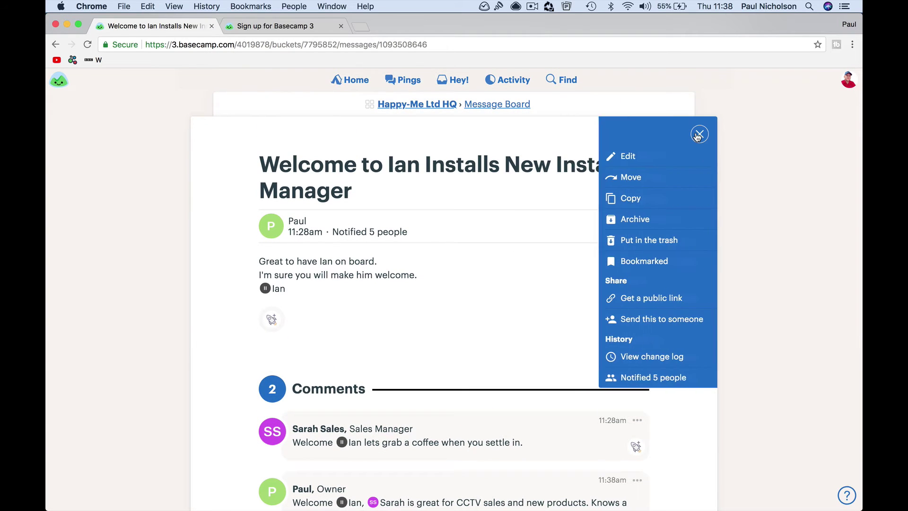
left_click(666, 261)
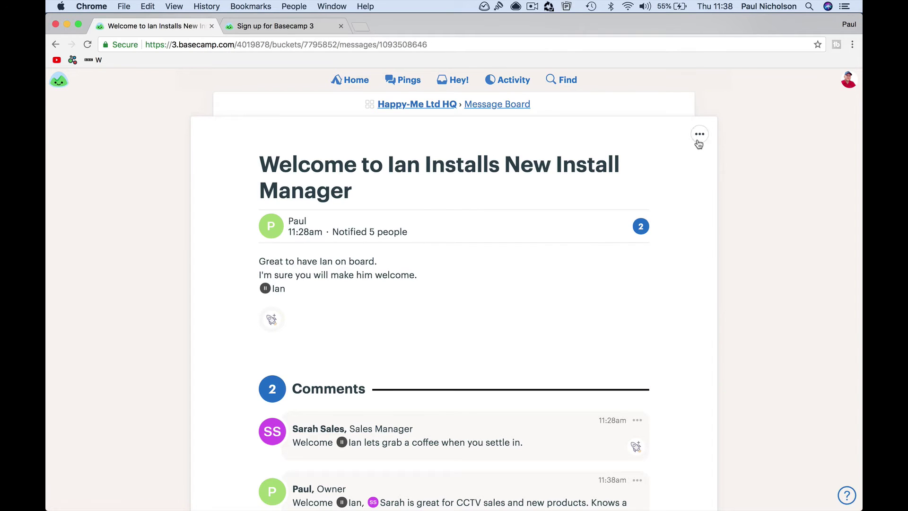
left_click(698, 137)
left_click(625, 268)
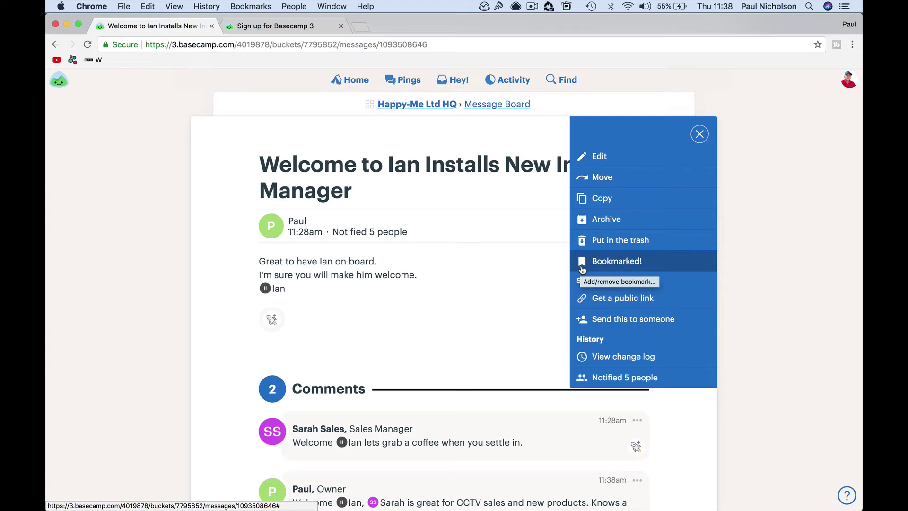
left_click(583, 266)
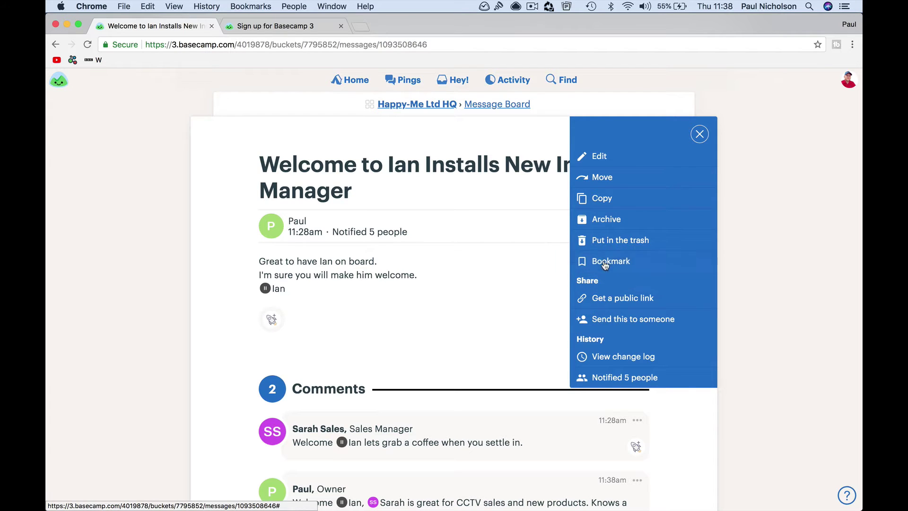
left_click(774, 213)
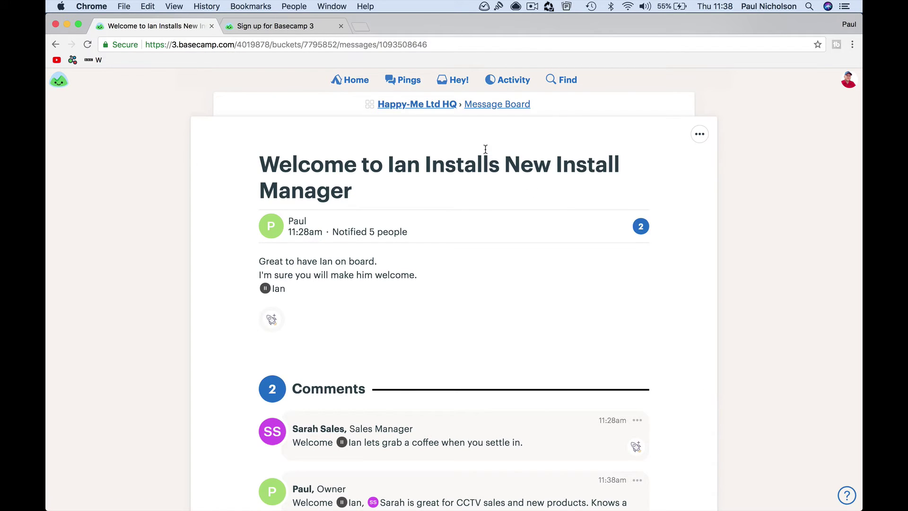
- Check the personal bookmarks list from the home page and return to the home page
left_click(354, 81)
left_click(591, 184)
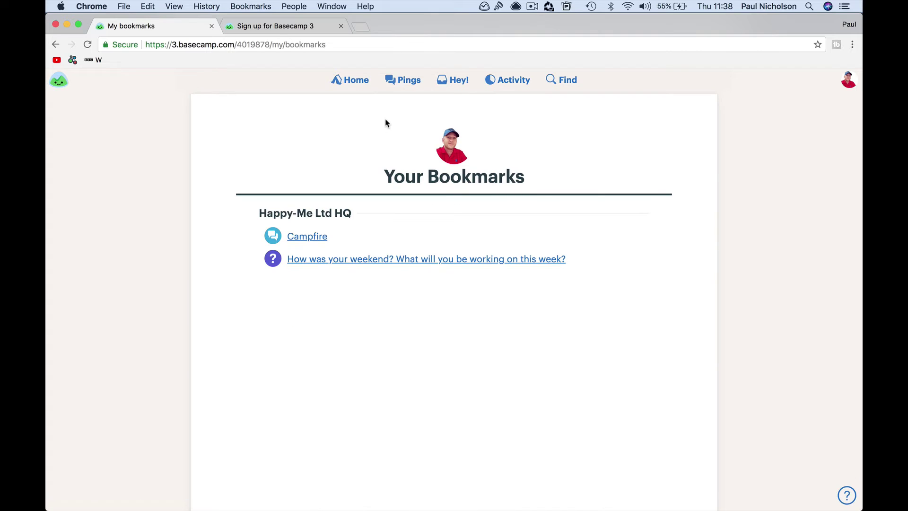
left_click(359, 83)
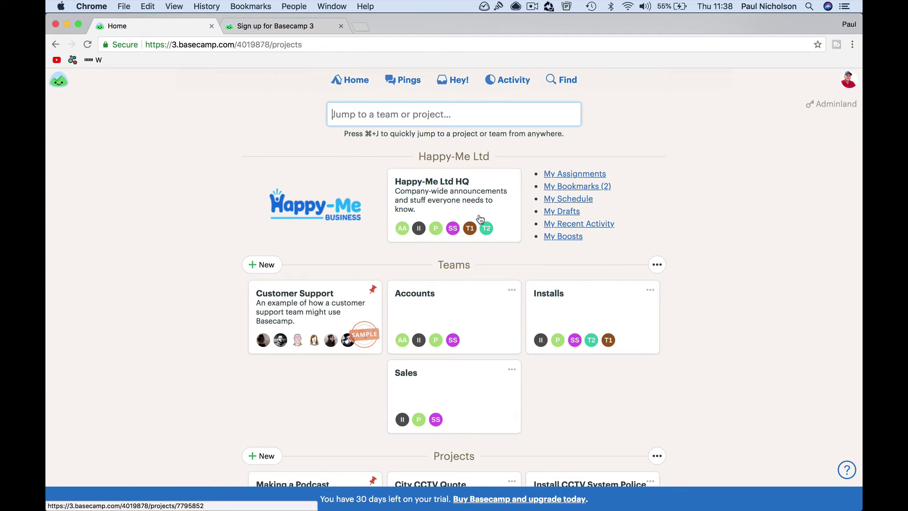
- Review the personal schedule, checking the entries for May 24, May 26, June 18 and June 19
left_click(550, 201)
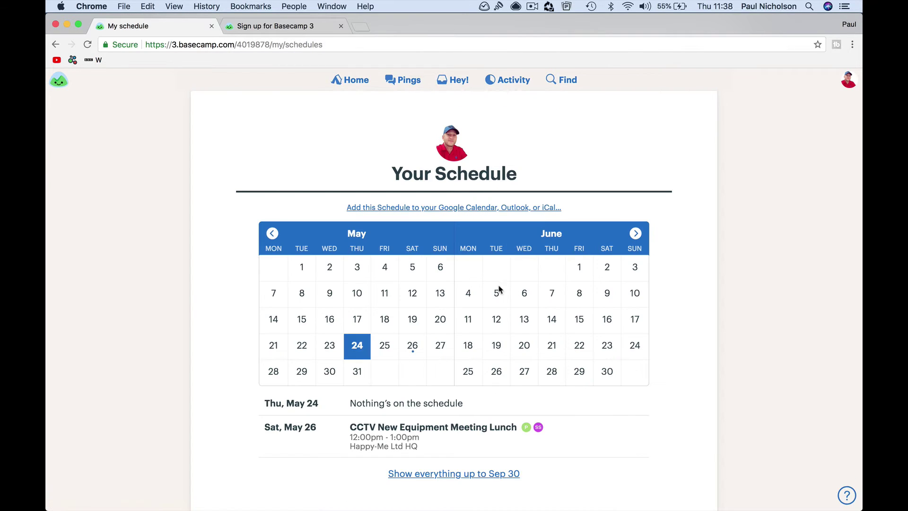
scroll(494, 304, "down", 1)
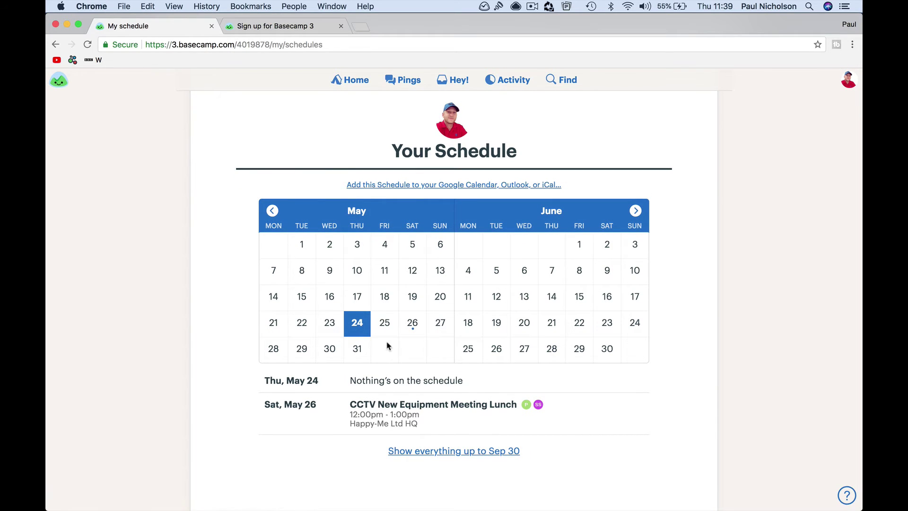
left_click(412, 326)
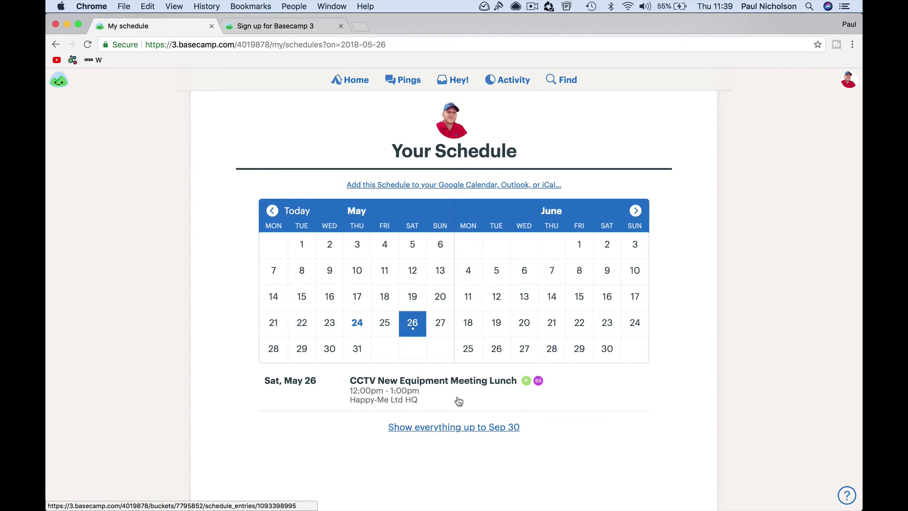
left_click(357, 326)
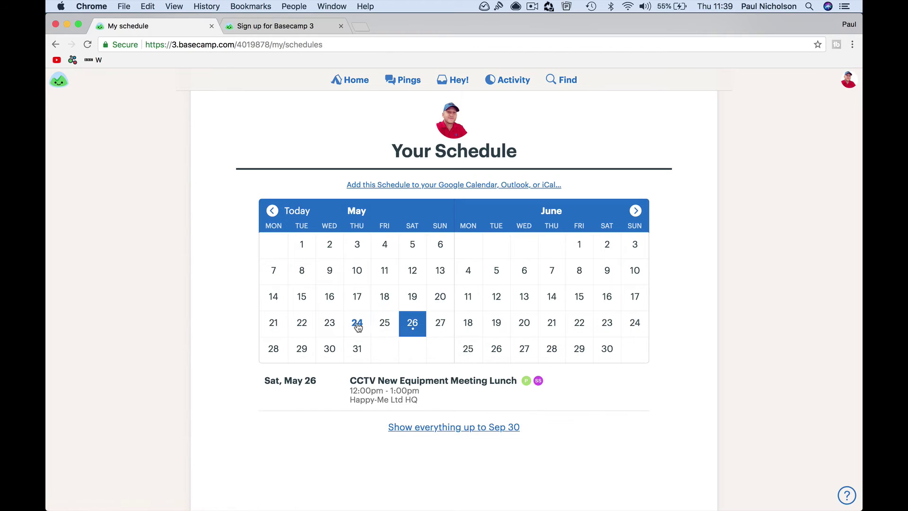
left_click(408, 326)
left_click(348, 324)
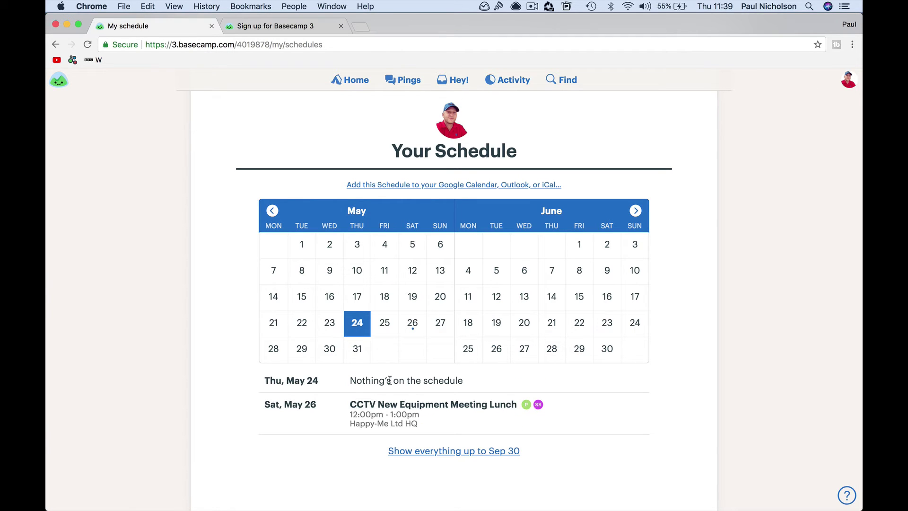
left_click(410, 333)
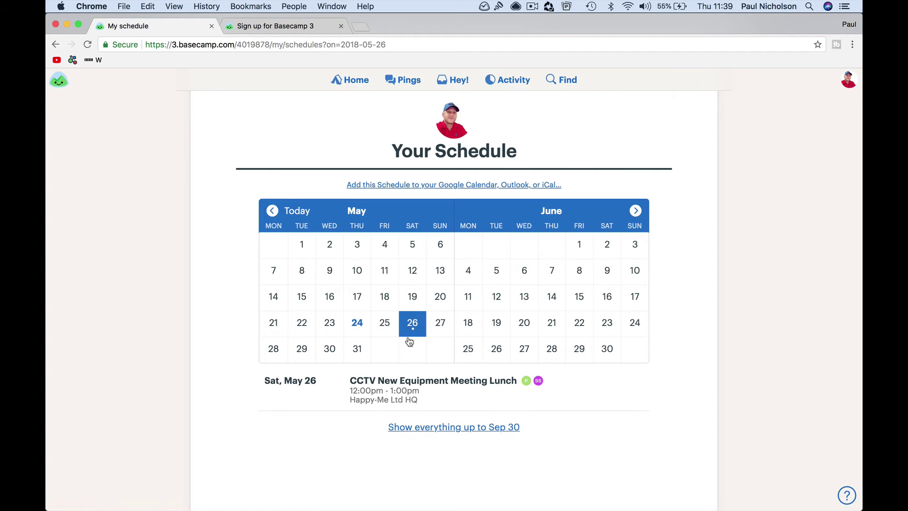
left_click(468, 322)
left_click(496, 322)
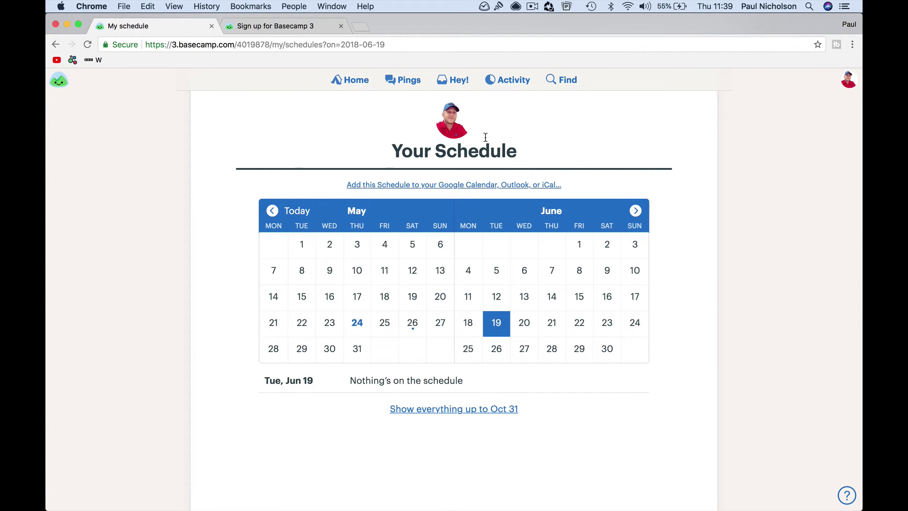
- Check the personal drafts page, and open the Happy-Me Ltd HQ project from the home page
left_click(352, 84)
left_click(552, 216)
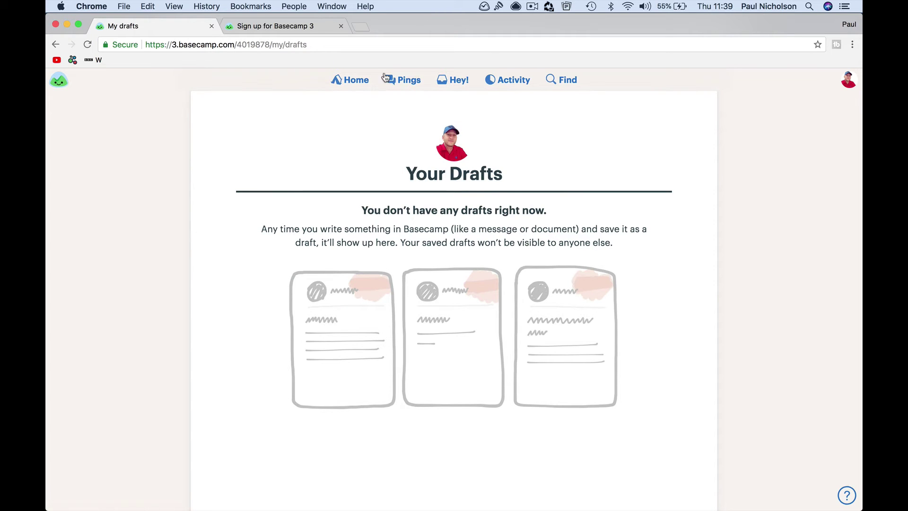
left_click(360, 81)
left_click(429, 175)
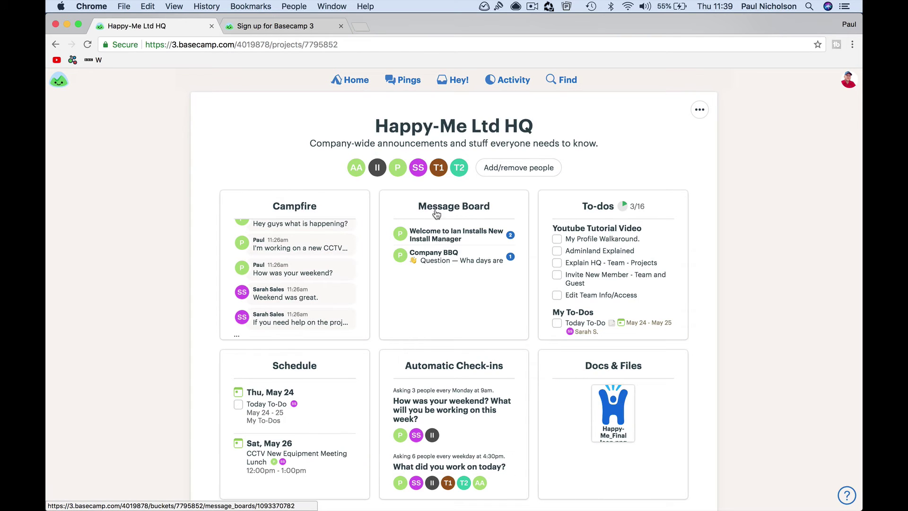
- Write a Message Board message titled "Q2 Results" with the text "New results for Q2 we did cool." and "ADD STATS.", and save it as a draft
left_click(436, 216)
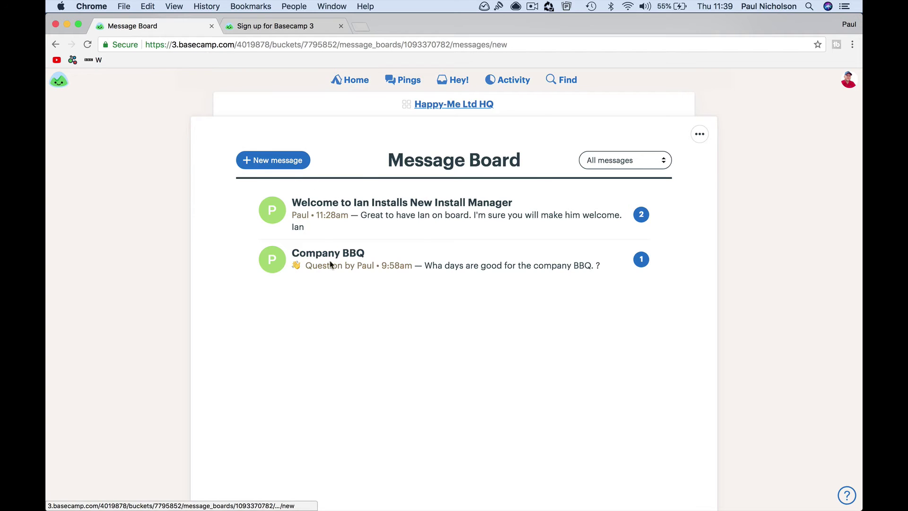
left_click(273, 160)
type("Q")
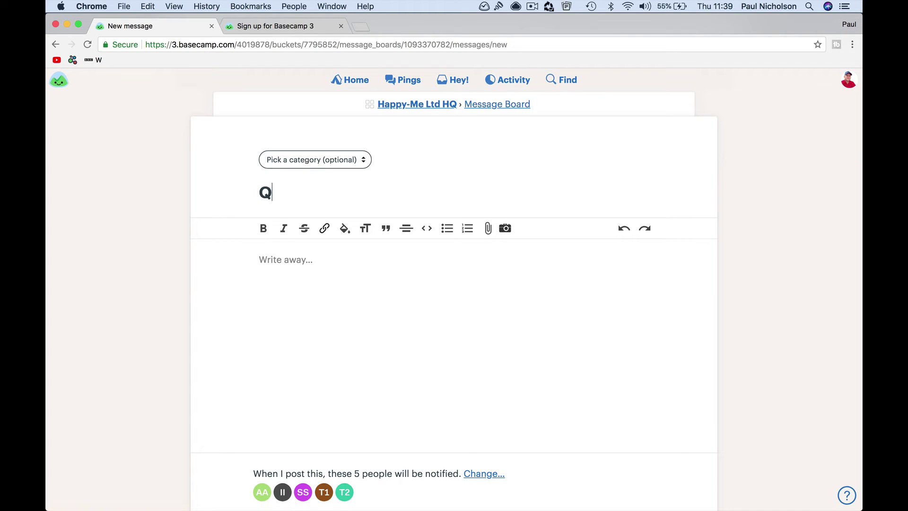
type("2 Results")
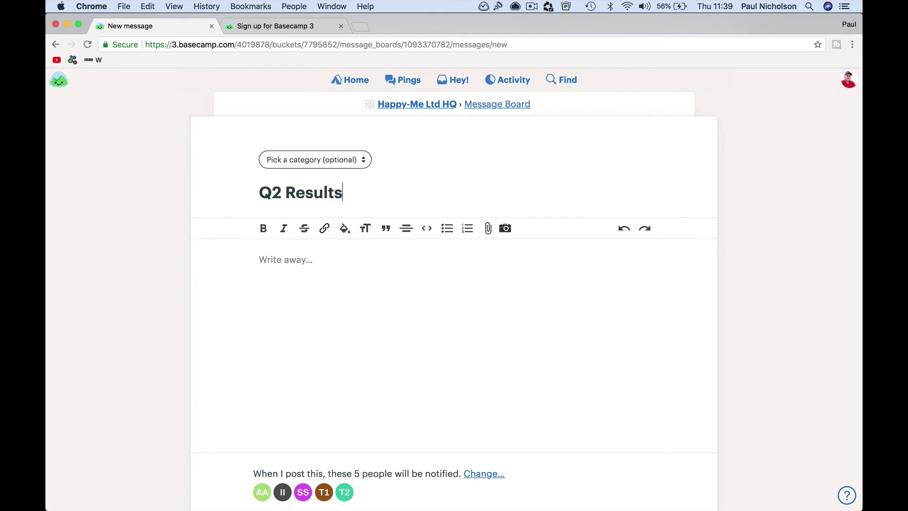
key("Tab")
type("New results for Q2 ")
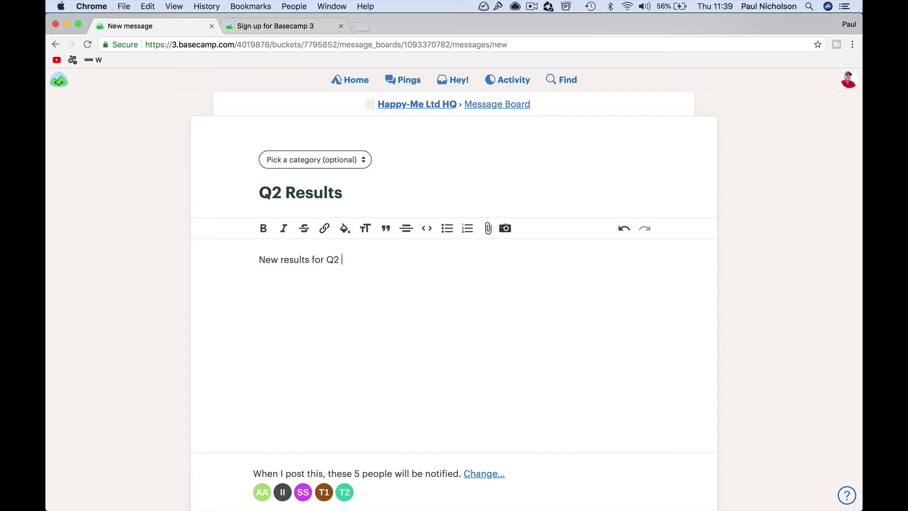
type("we did cool.")
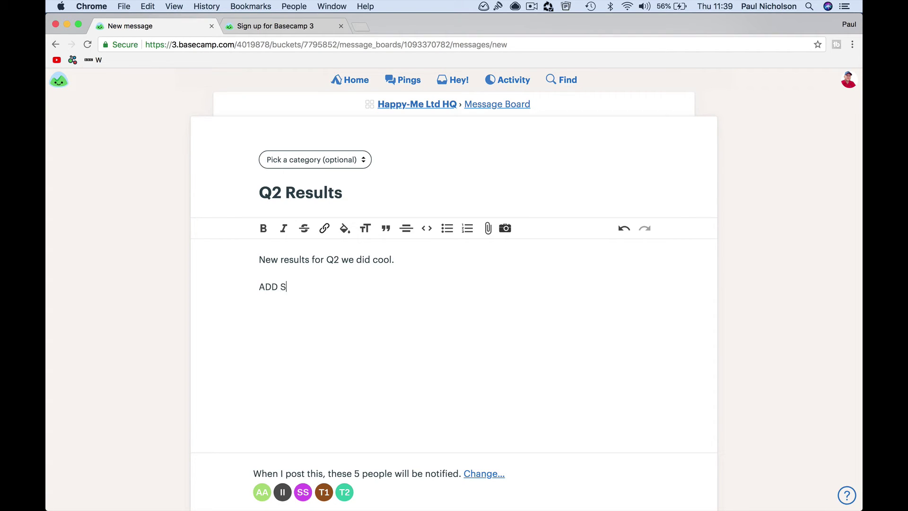
scroll(304, 373, "down", 3)
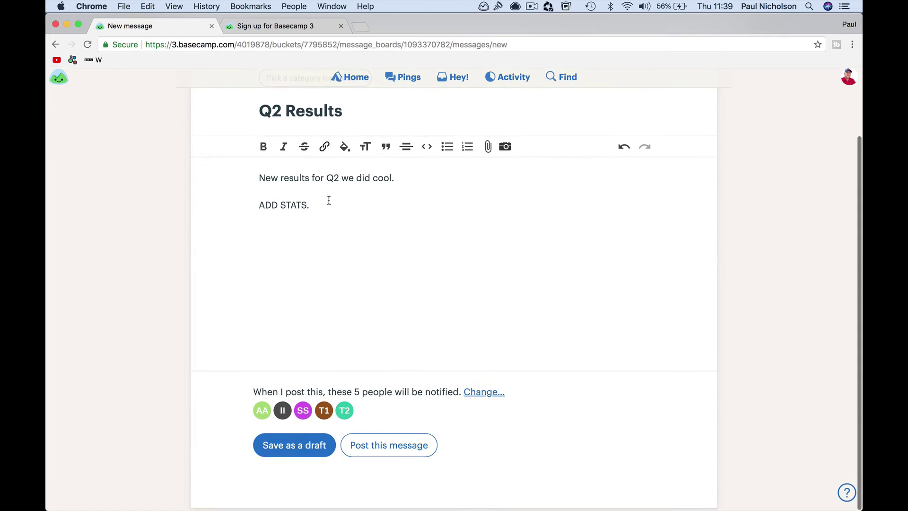
left_click(293, 448)
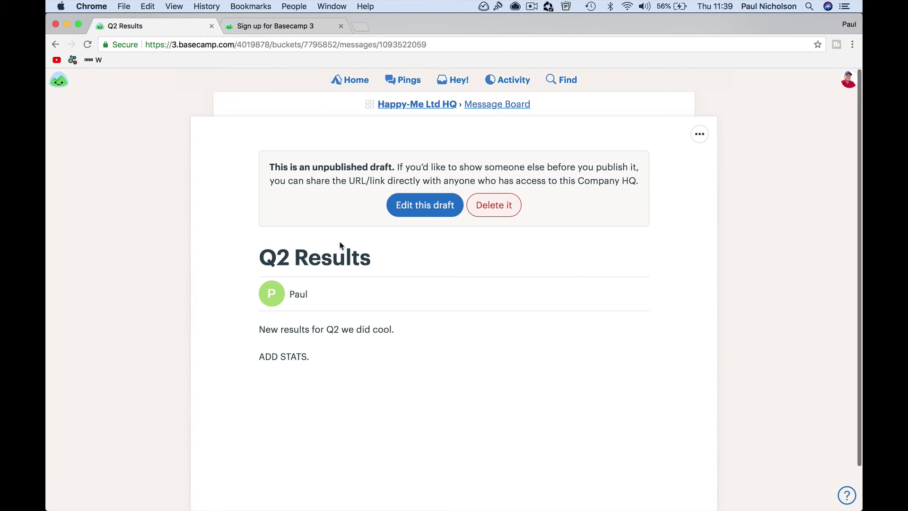
- Check the Q2 Results draft on the personal drafts page and return to the home page
left_click(354, 82)
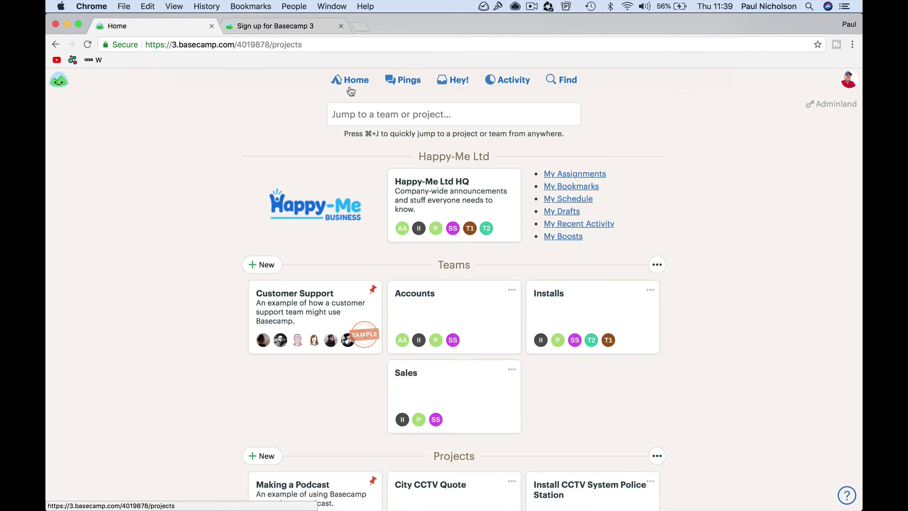
left_click(562, 211)
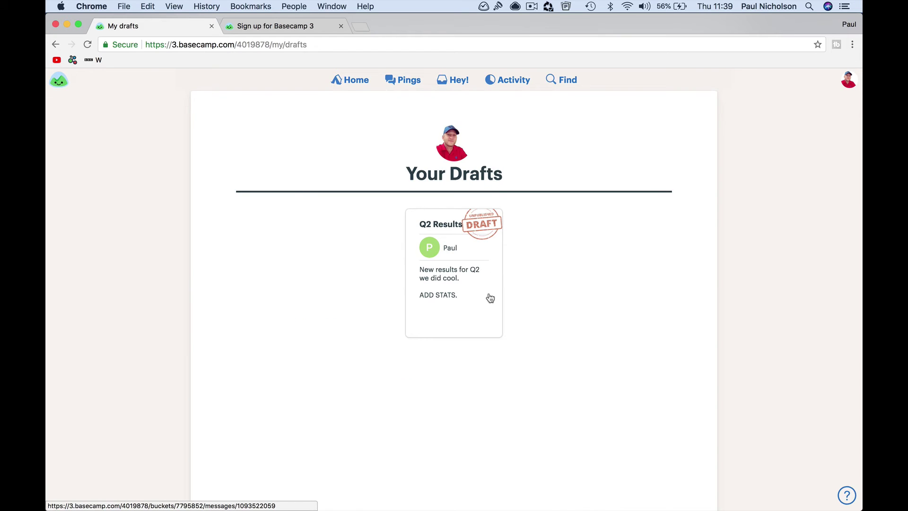
left_click(479, 264)
left_click(350, 85)
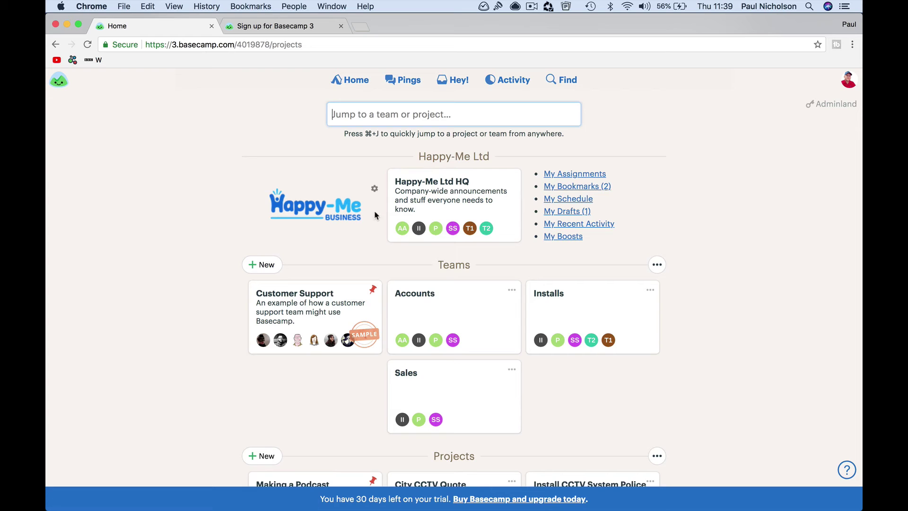
- Open the pings and try to look up the install manager with an @ mention as private chat recipient
left_click(395, 83)
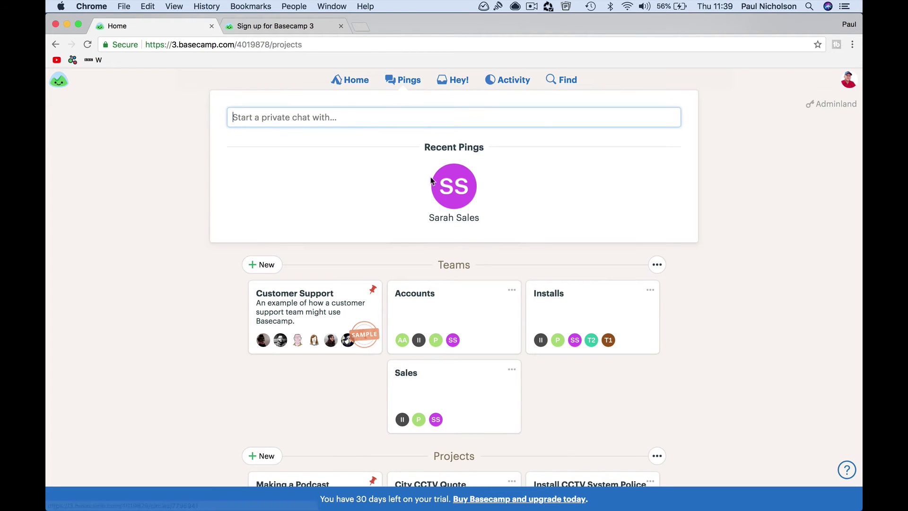
type("@ian")
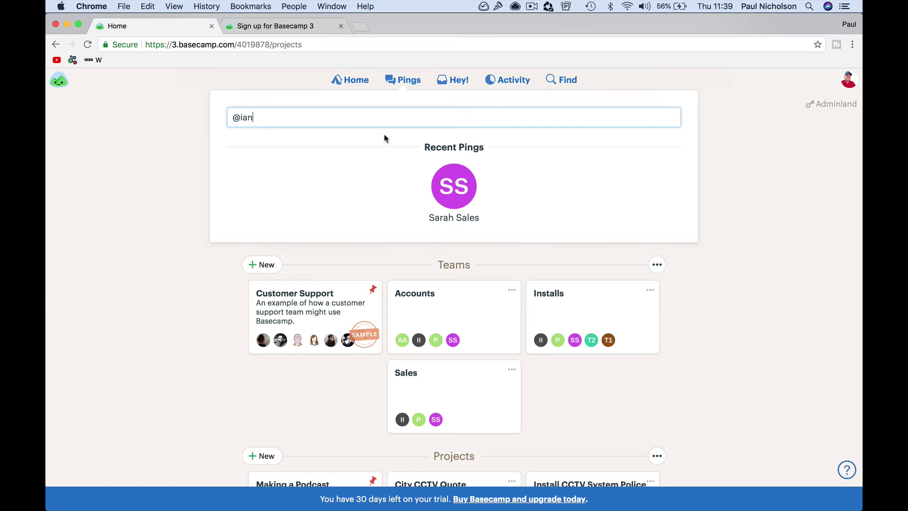
left_click(381, 179)
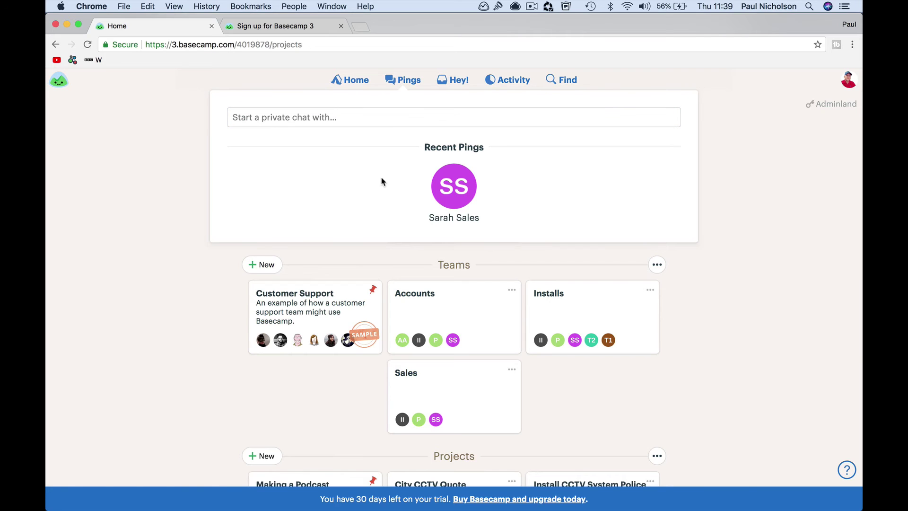
left_click(362, 120)
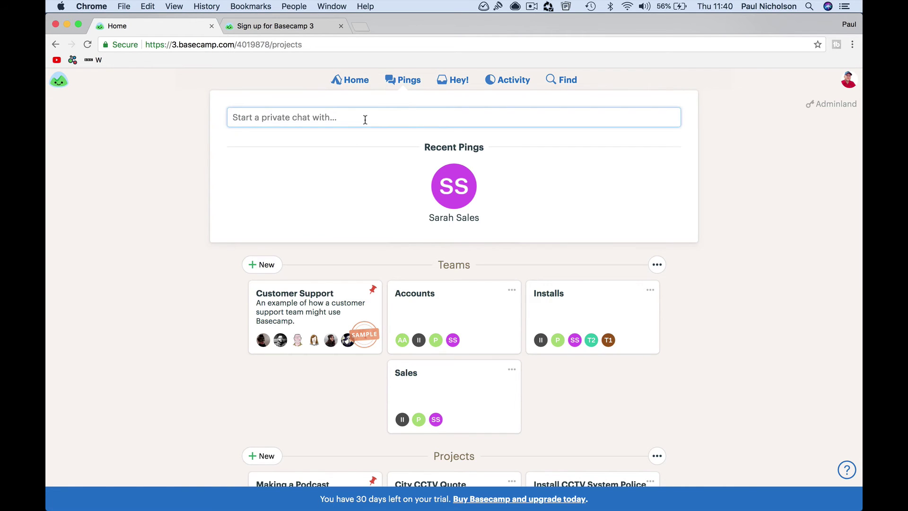
type("@ian")
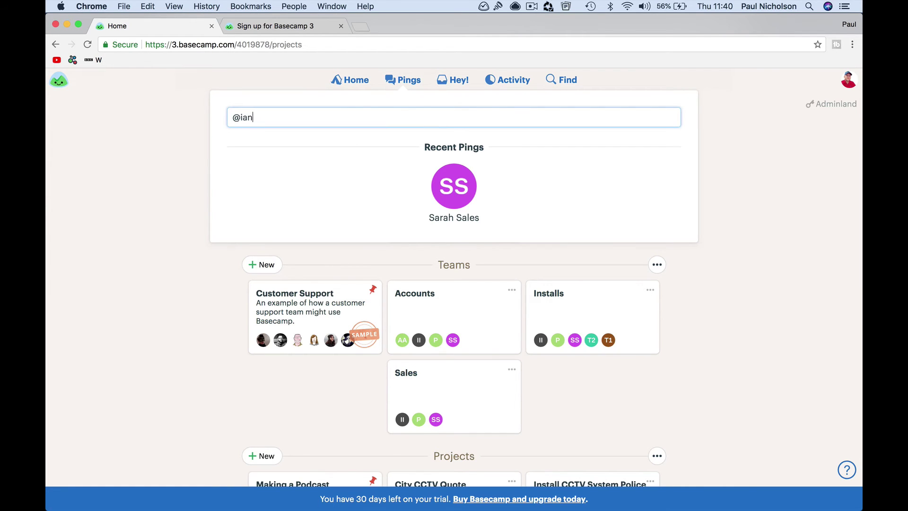
key("BackSpace")
key("BackSpace")
key("BackSpace")
key("BackSpace")
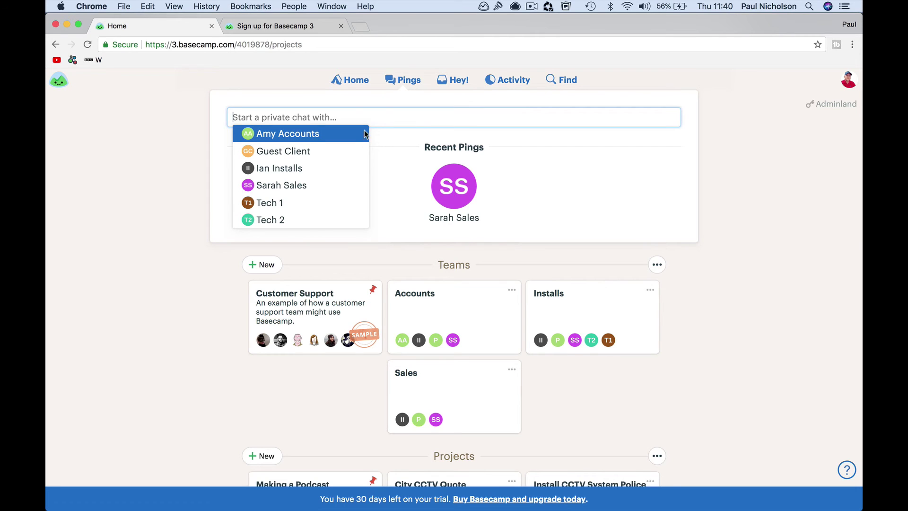
- Start a private ping with the install manager, picked from the suggested people
left_click(375, 168)
left_click(327, 118)
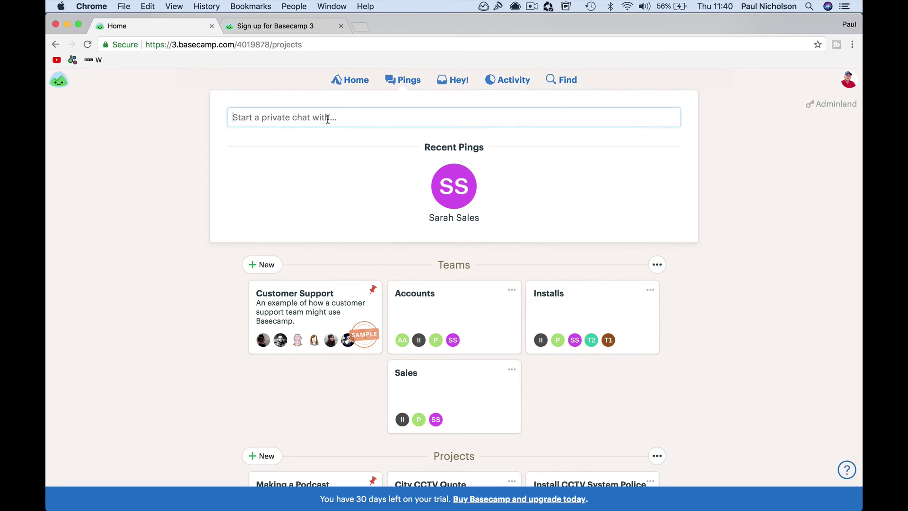
key("BackSpace")
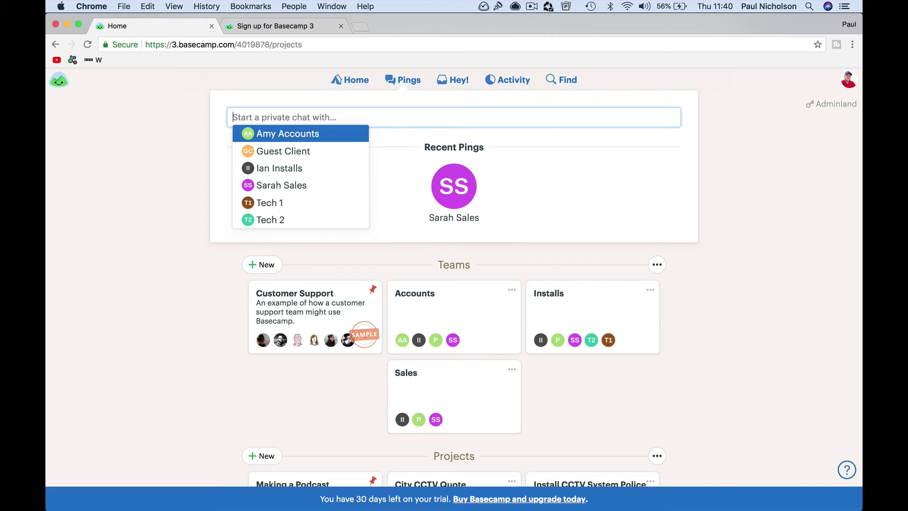
left_click(390, 157)
left_click(353, 117)
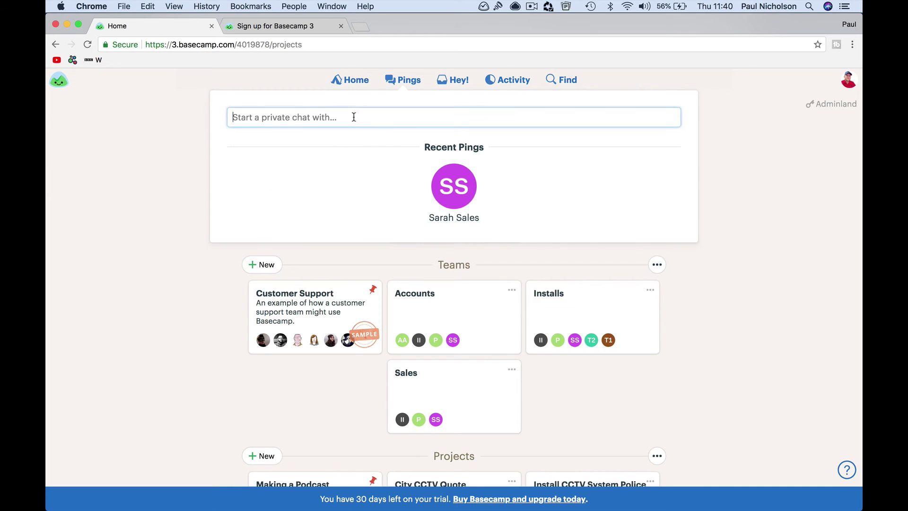
key("BackSpace")
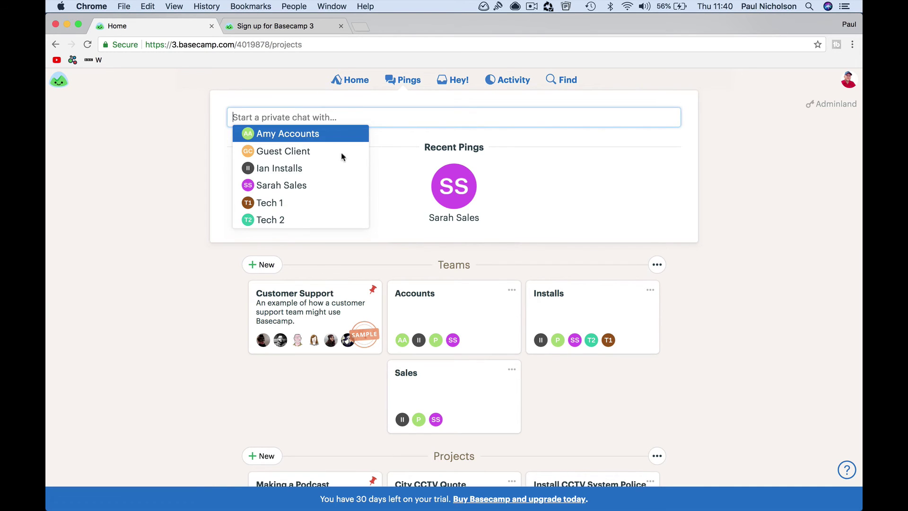
left_click(343, 171)
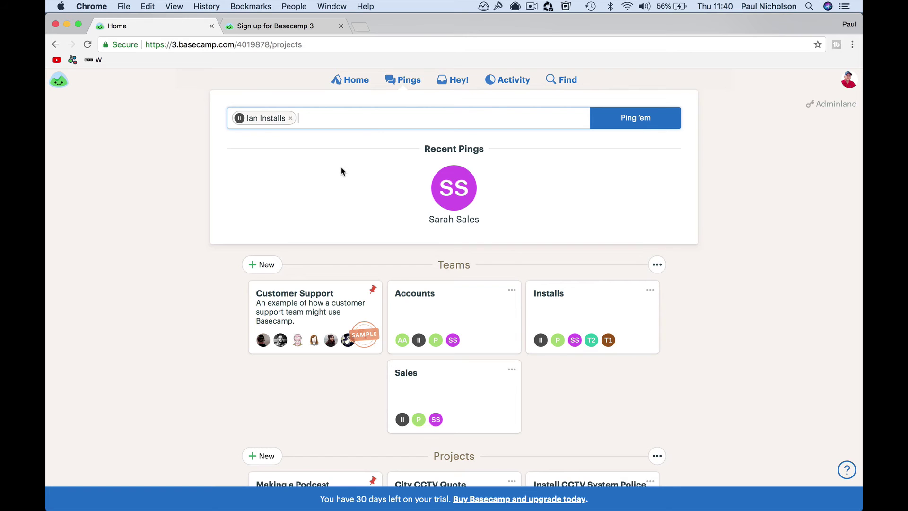
left_click(658, 124)
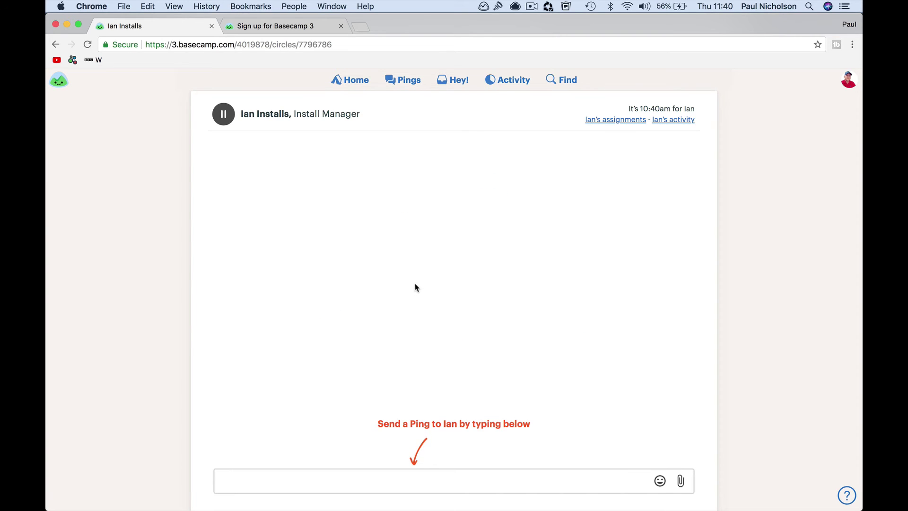
- Send the install manager the ping "Did you get a desk and phone. Let me know if you need anything. Will catch up later too."
left_click(381, 478)
type("Di")
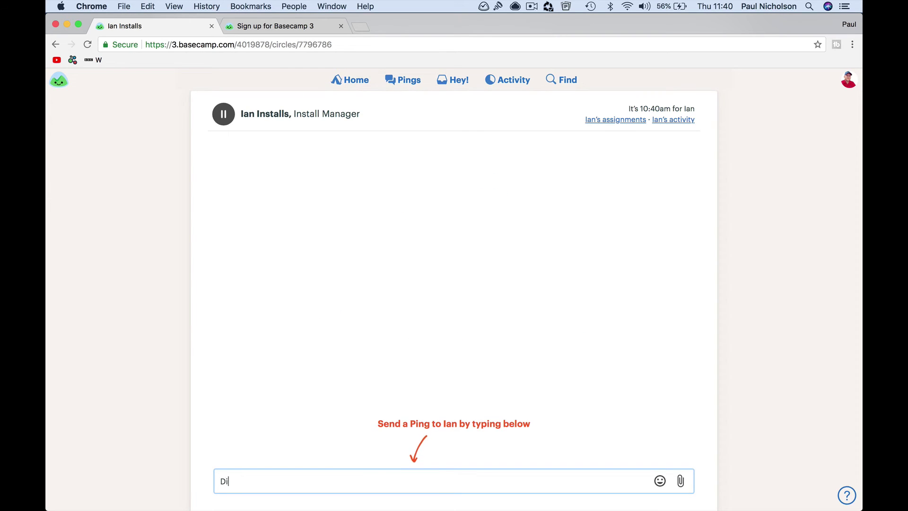
type("d you get a desk and phone. Le")
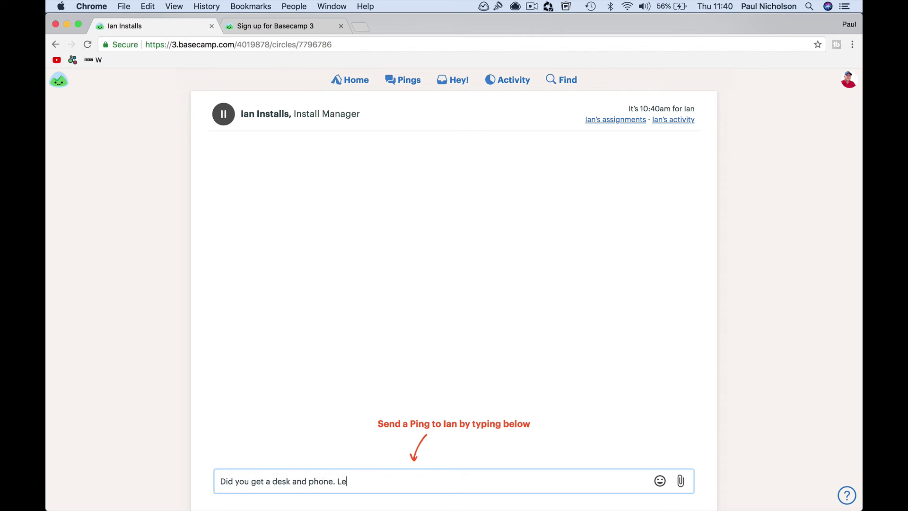
type("t me know if you need")
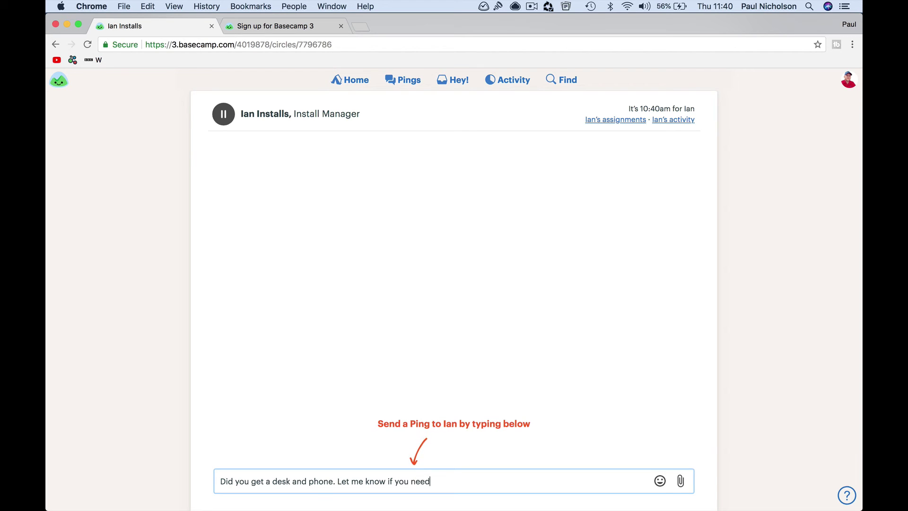
type(" anything. Wil")
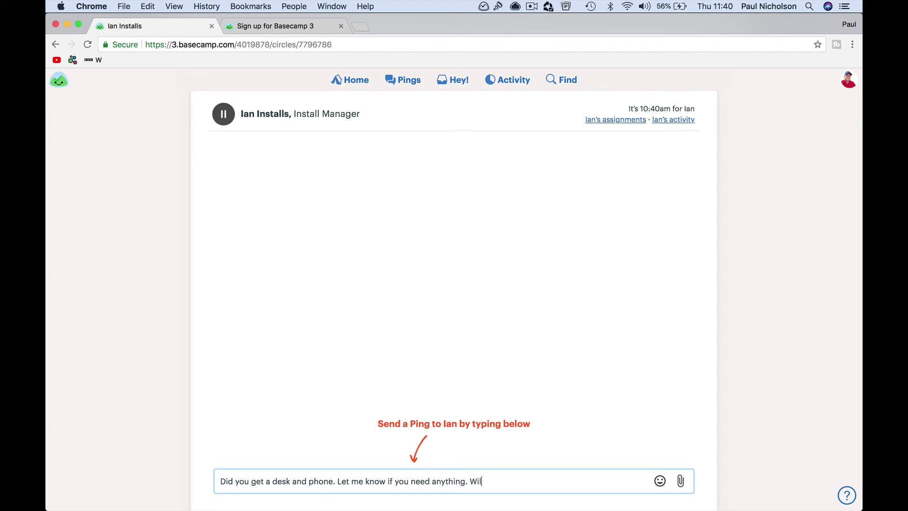
type("l catch up la")
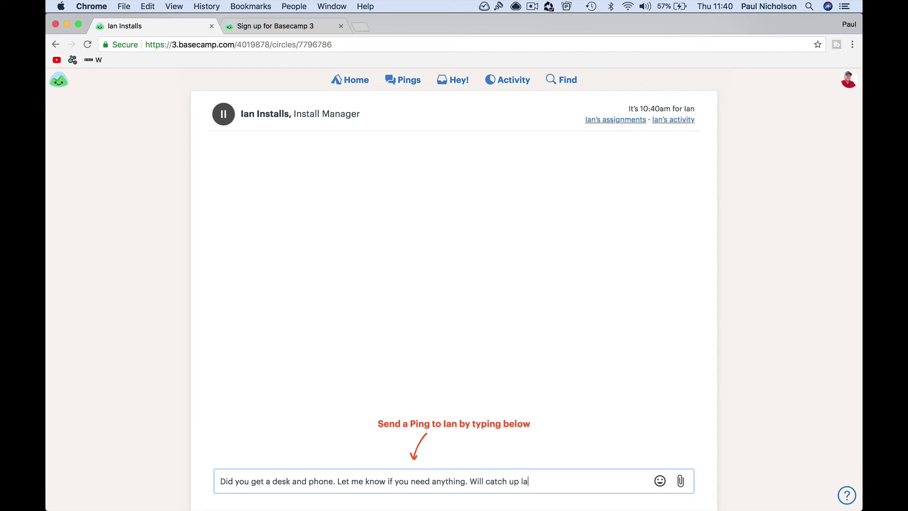
type("ter too.")
key("Return")
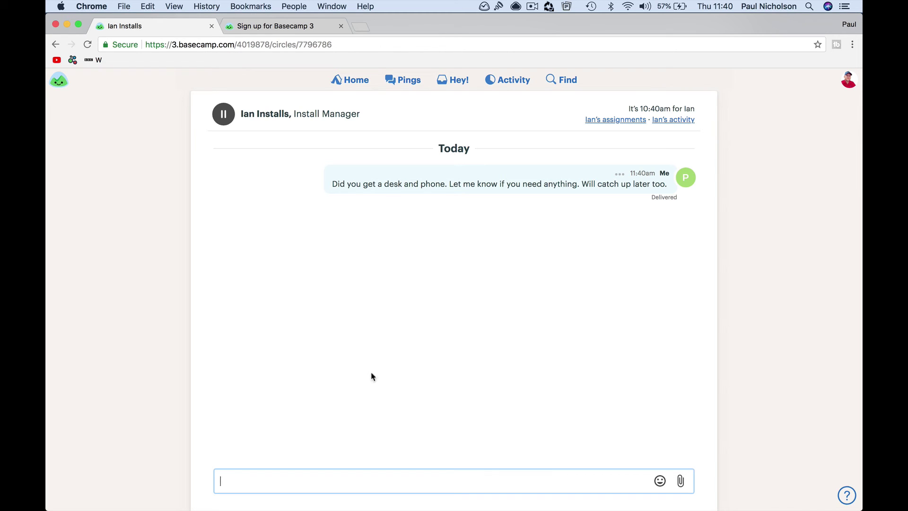
- Check the previous notifications and review the latest activity report across the account
left_click(442, 80)
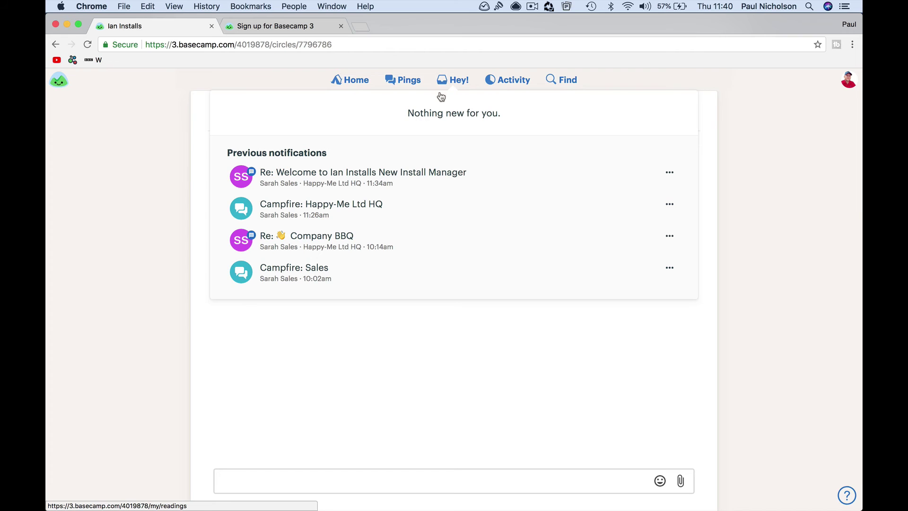
left_click(491, 81)
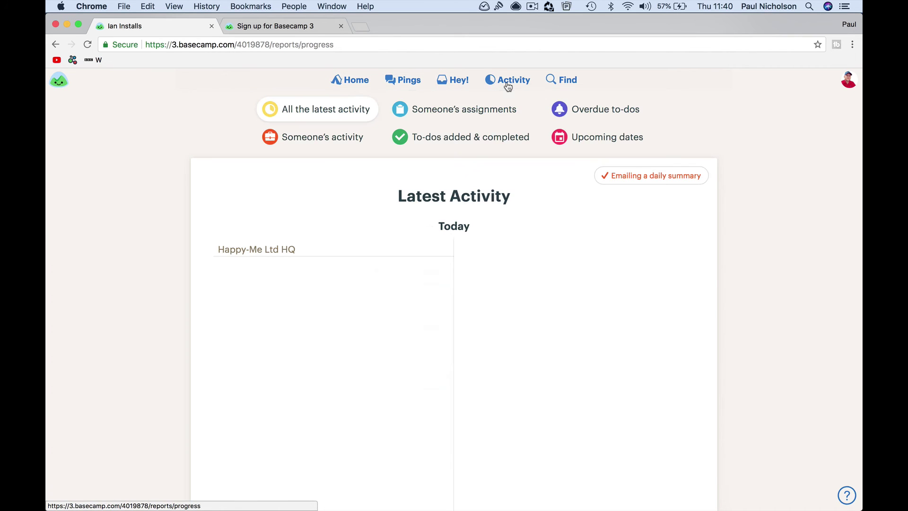
scroll(414, 376, "down", 10)
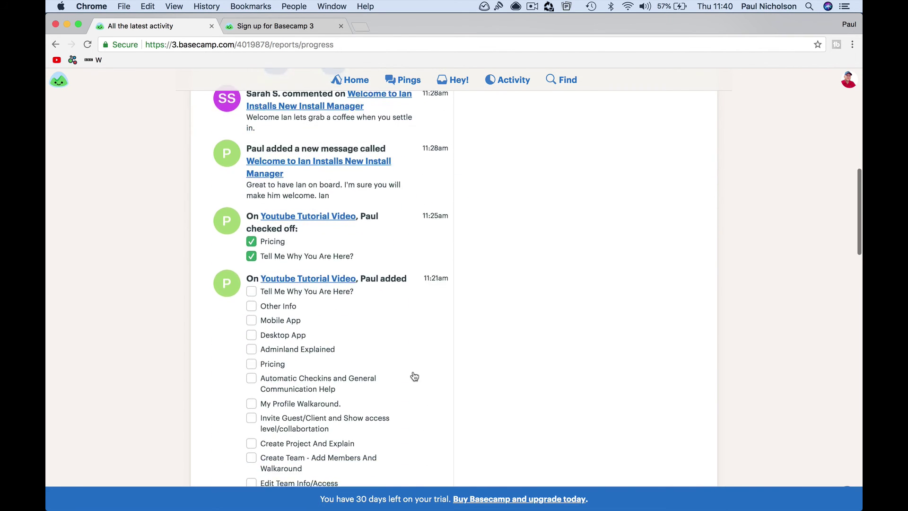
scroll(415, 376, "down", 10)
scroll(416, 375, "up", 20)
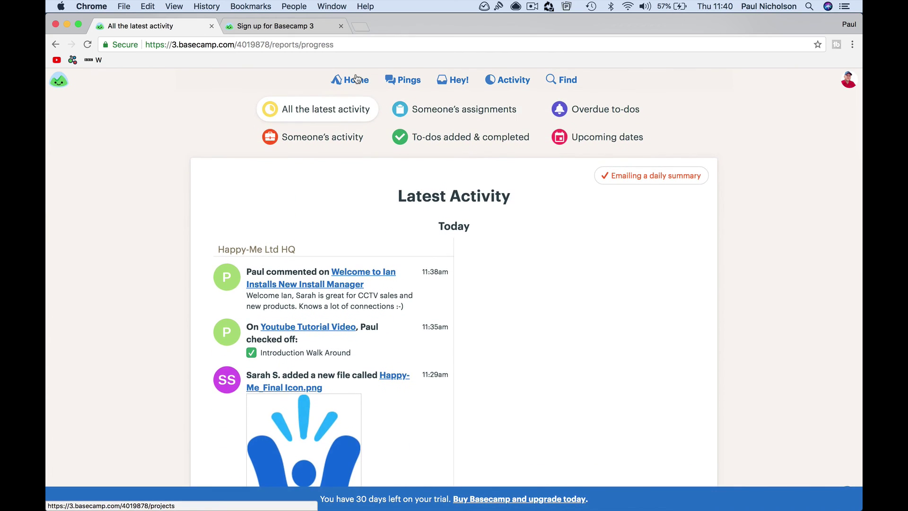
- Open the Happy-Me Ltd HQ project from the home page and view Tech 2's activity
left_click(356, 79)
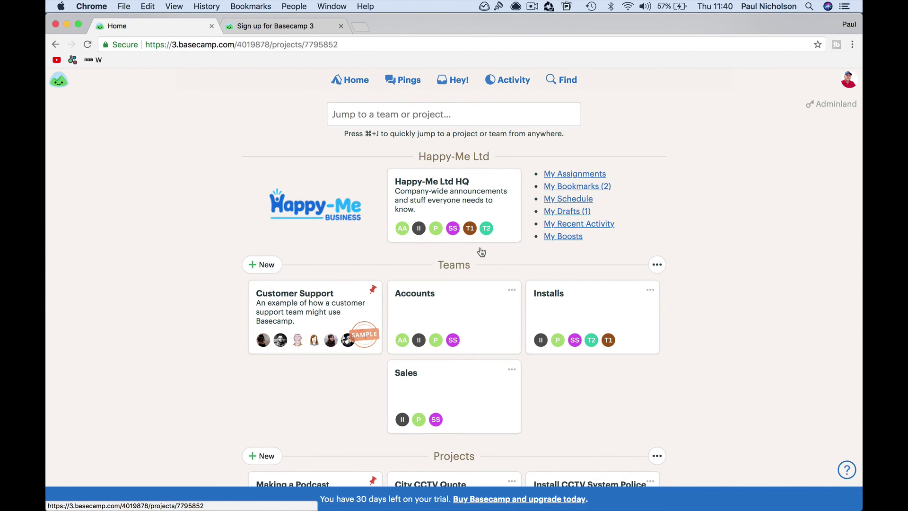
left_click(481, 250)
left_click(455, 175)
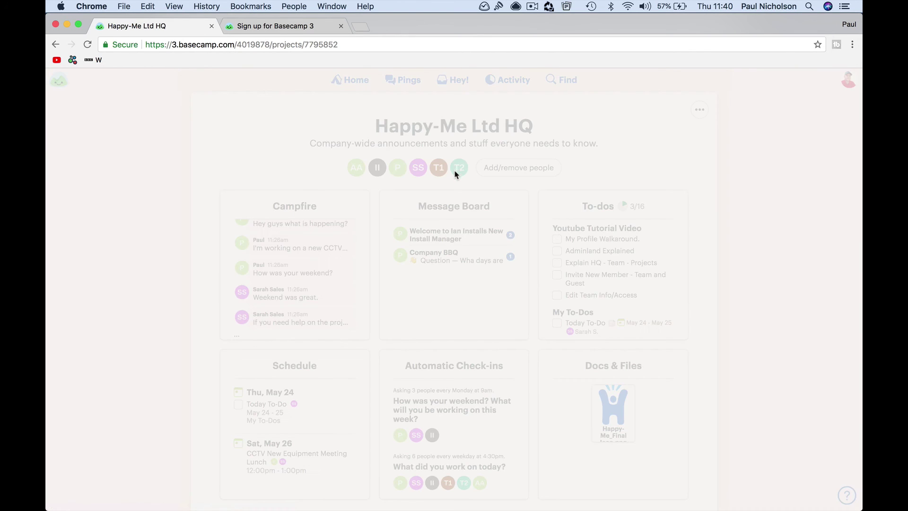
left_click(462, 389)
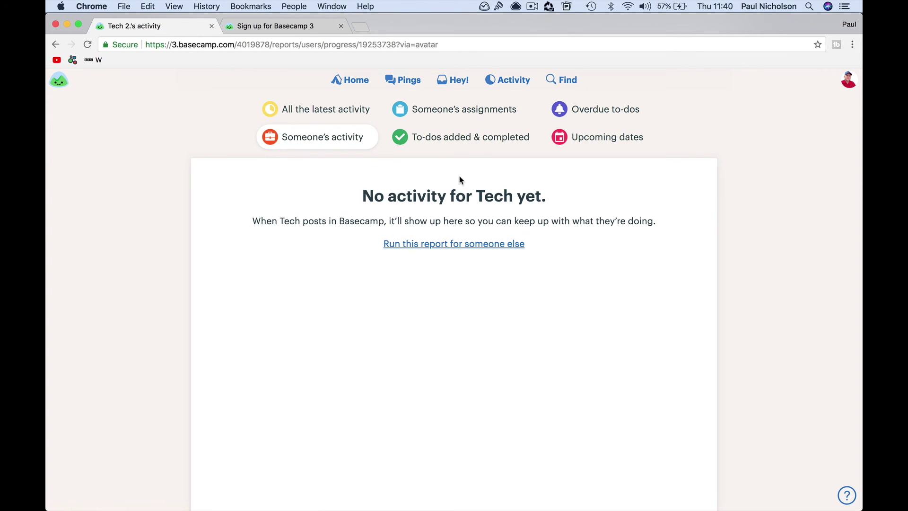
- Return to the Happy-Me Ltd HQ project and view the sales manager's assignments from their avatar
left_click(358, 84)
left_click(454, 216)
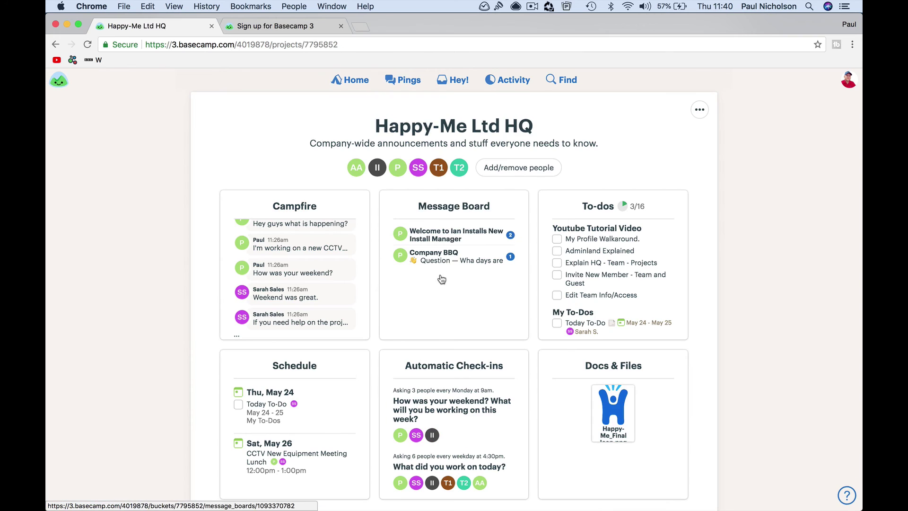
left_click(418, 170)
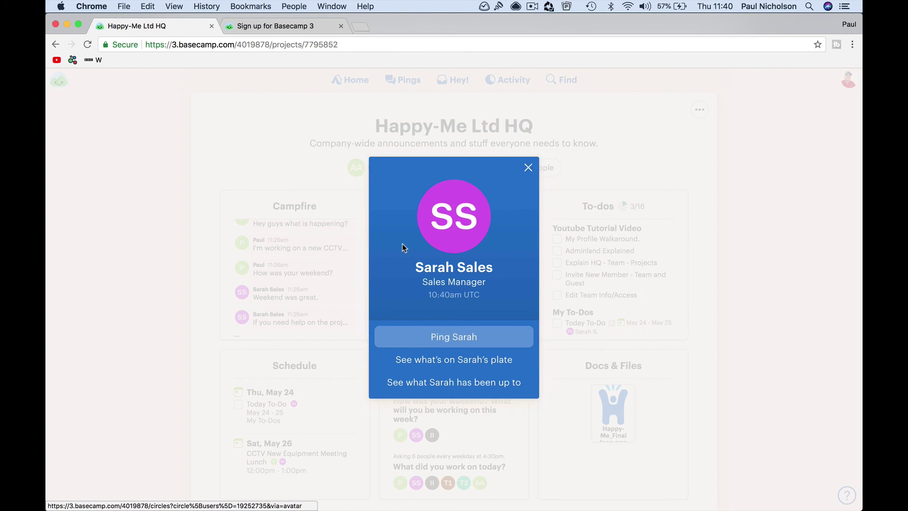
left_click(438, 360)
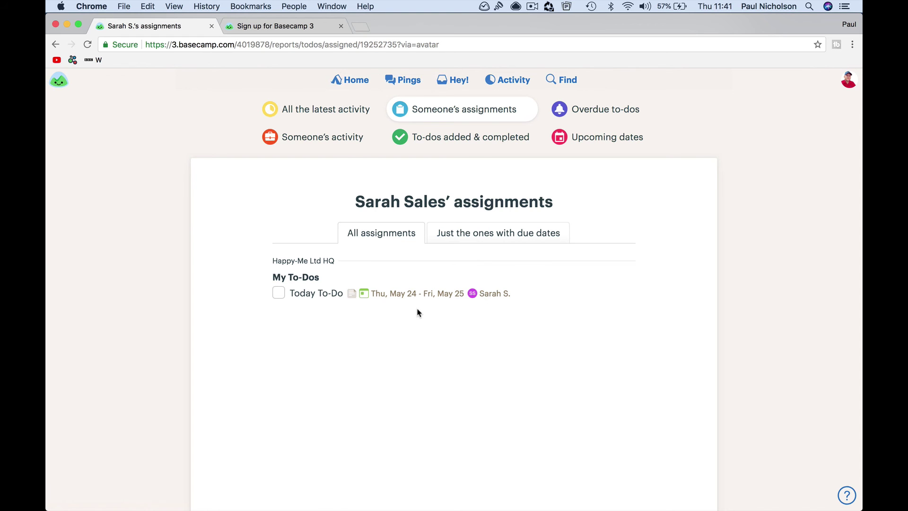
- Open the report of all the latest activity and review today's entries down to the older project and team changes
left_click(331, 118)
scroll(387, 294, "down", 15)
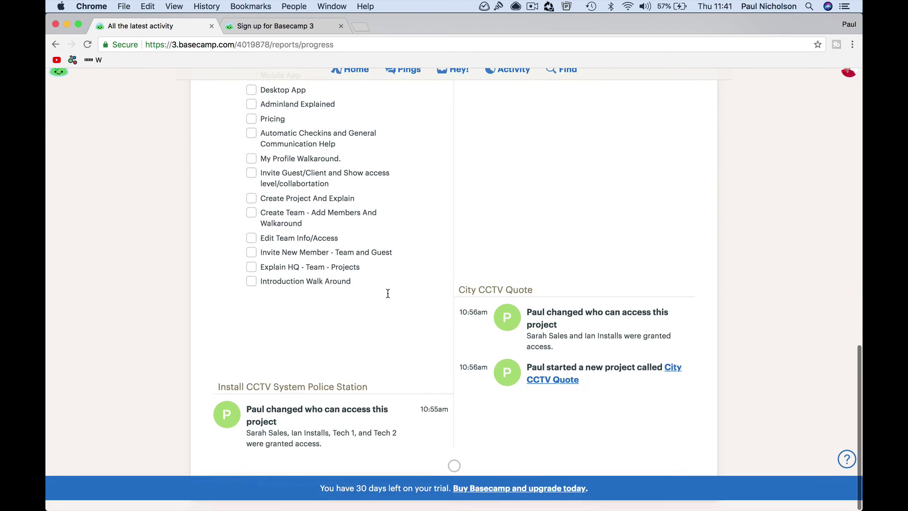
scroll(387, 298, "up", 20)
scroll(398, 311, "down", 3)
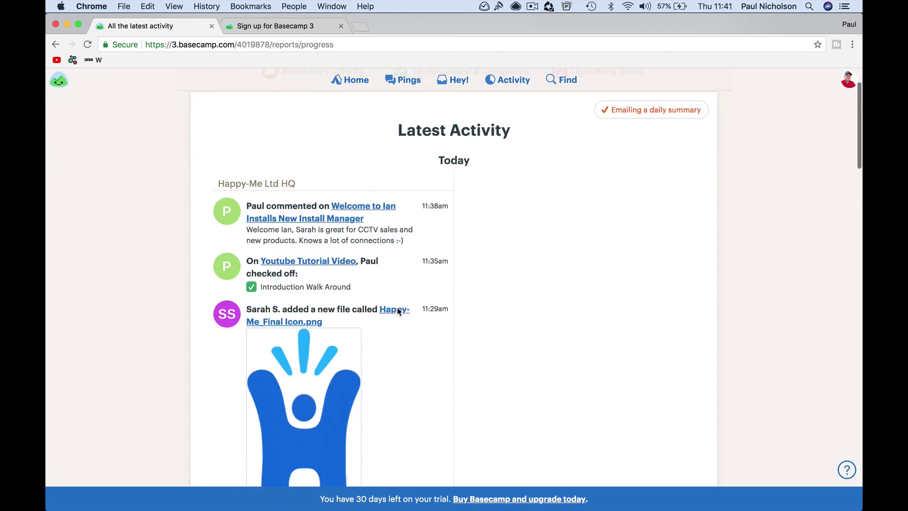
scroll(397, 311, "down", 15)
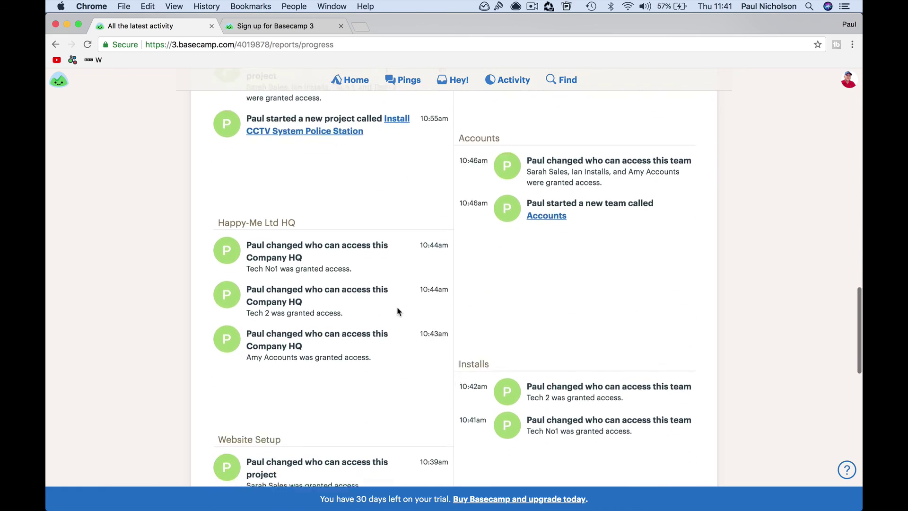
scroll(398, 311, "up", 15)
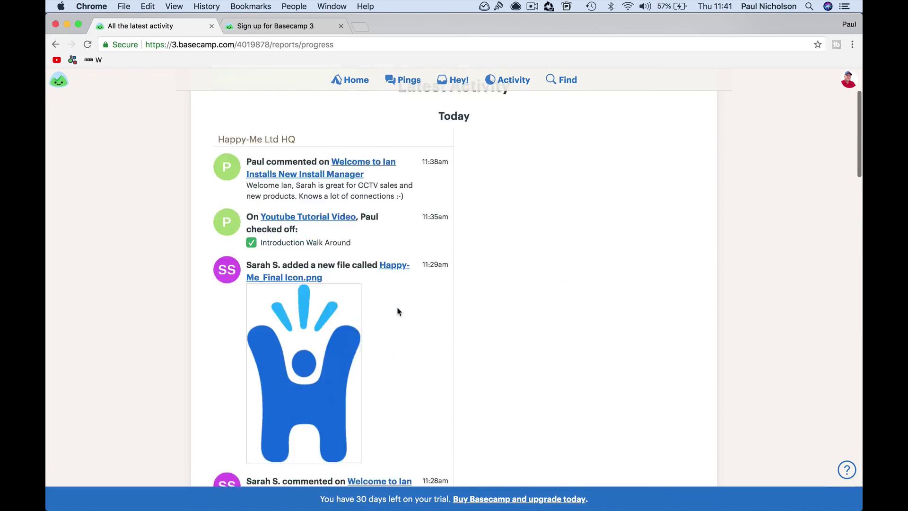
- Check the overdue to-dos report and review the upcoming dates calendar with its scheduled items
scroll(398, 311, "up", 3)
left_click(574, 111)
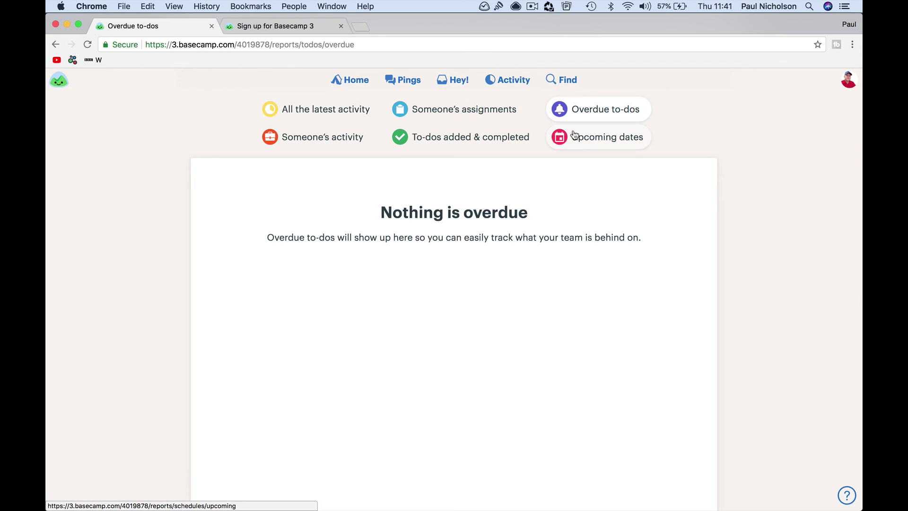
left_click(575, 136)
scroll(520, 288, "down", 2)
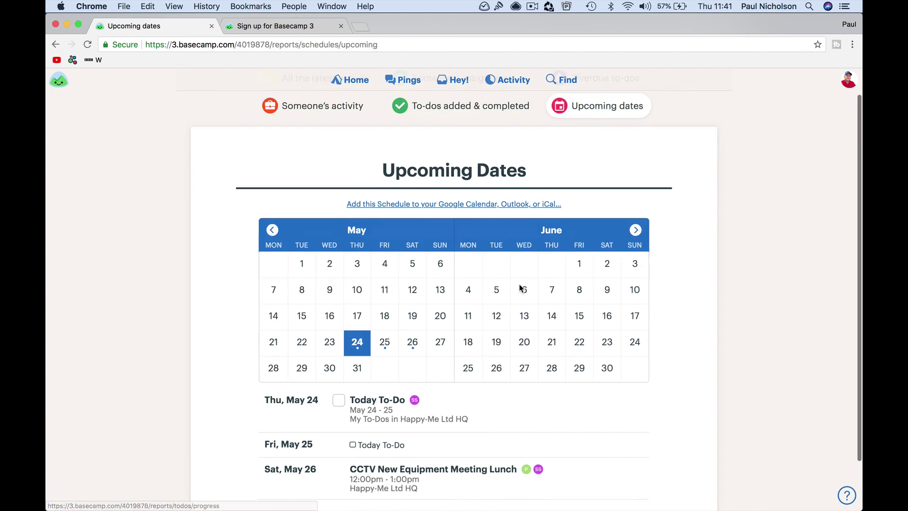
scroll(521, 288, "down", 3)
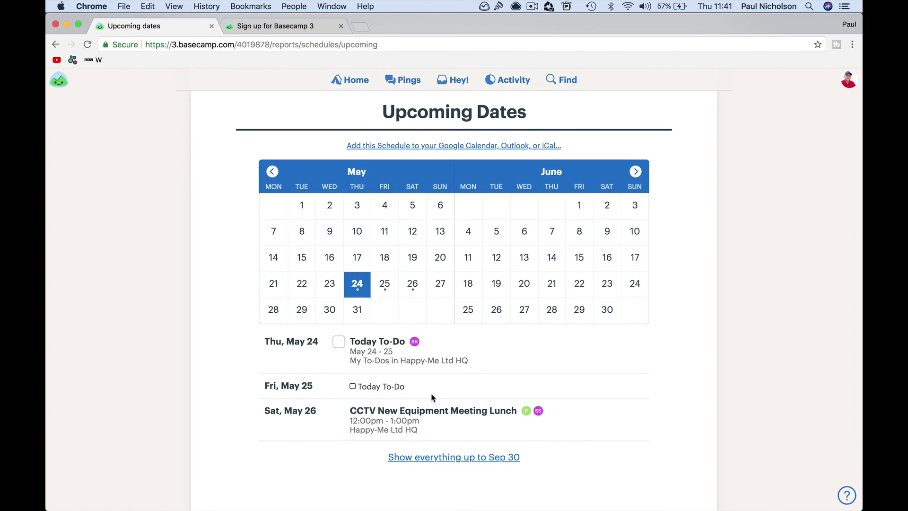
- Check the upcoming schedule for May 29, extend the range of dates shown, and return to the home page
left_click(303, 311)
left_click(443, 370)
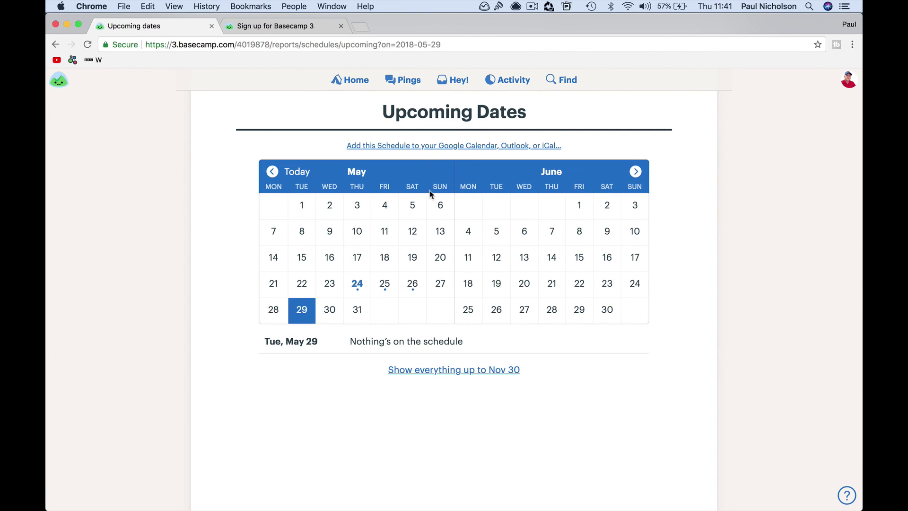
scroll(440, 151, "up", 3)
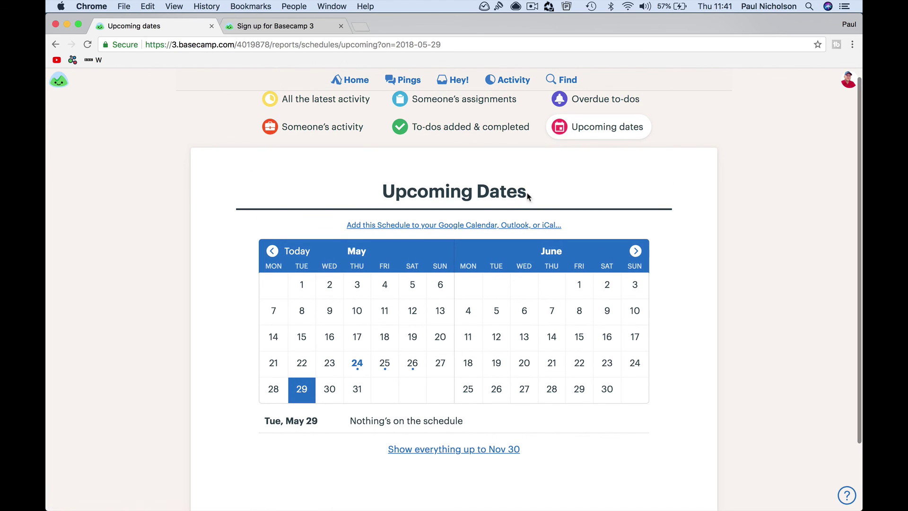
left_click(355, 83)
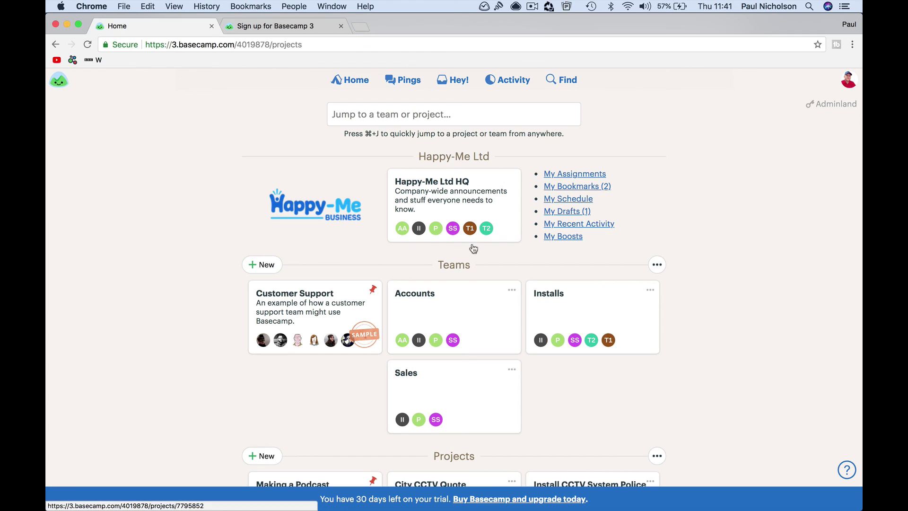